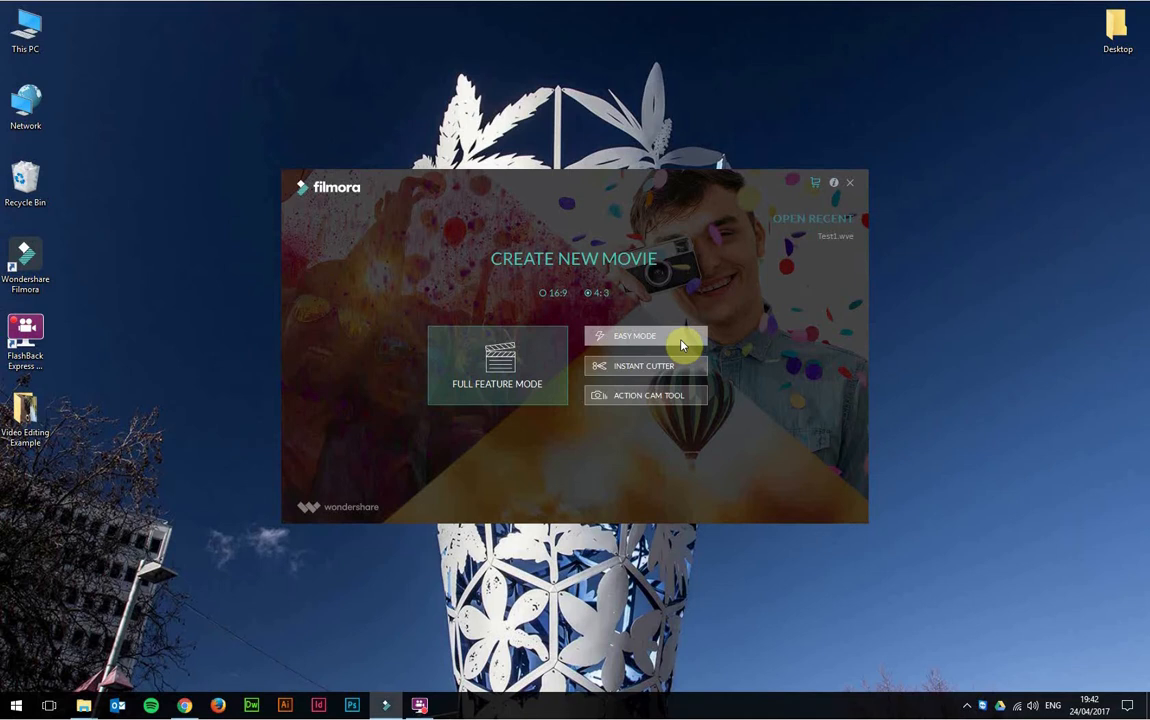
Create a new movie in Full Feature Mode and import video0001.avi from the Video Editing Example folder into the media album
{"action": "left_click", "coordinate": [545, 373]}
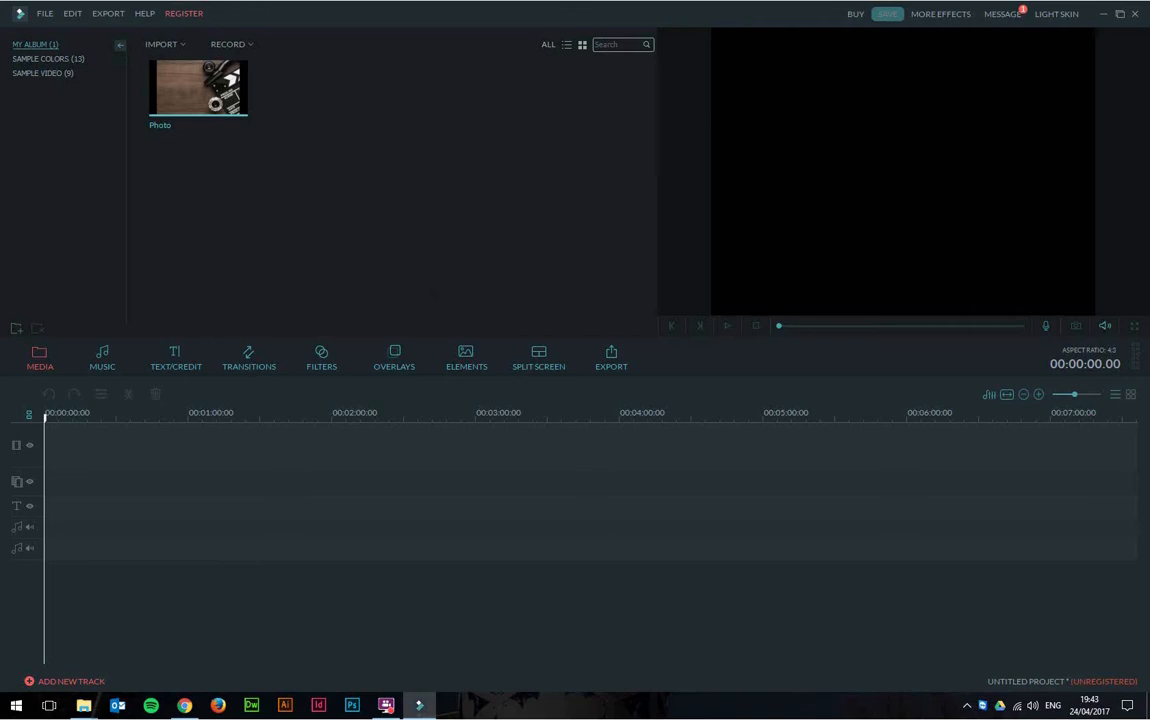
{"action": "key", "text": "alt+Tab"}
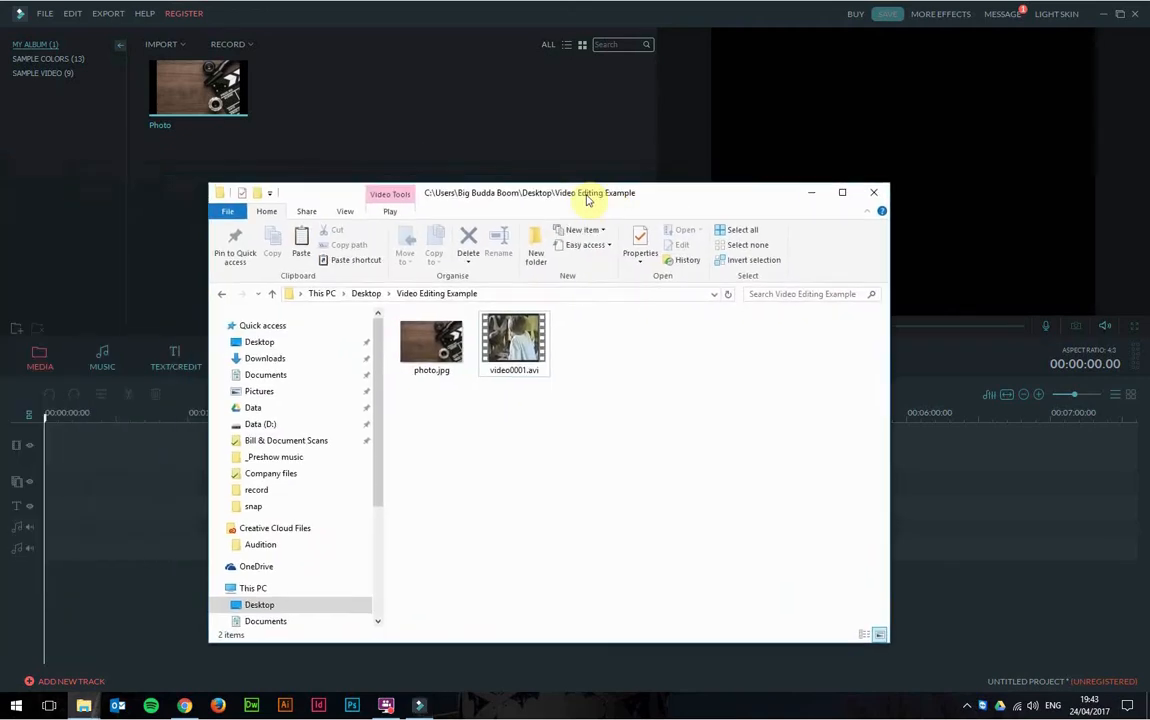
{"action": "left_click", "coordinate": [519, 357]}
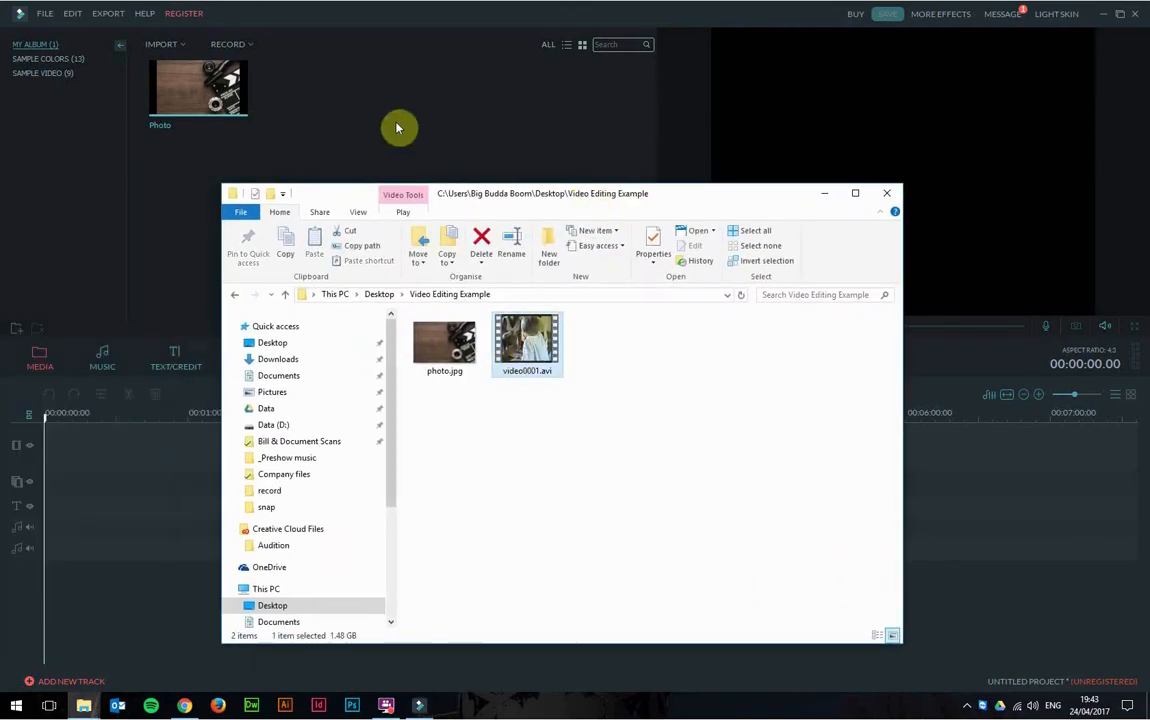
{"action": "left_click_drag", "start_coordinate": [474, 134], "coordinate": [535, 146]}
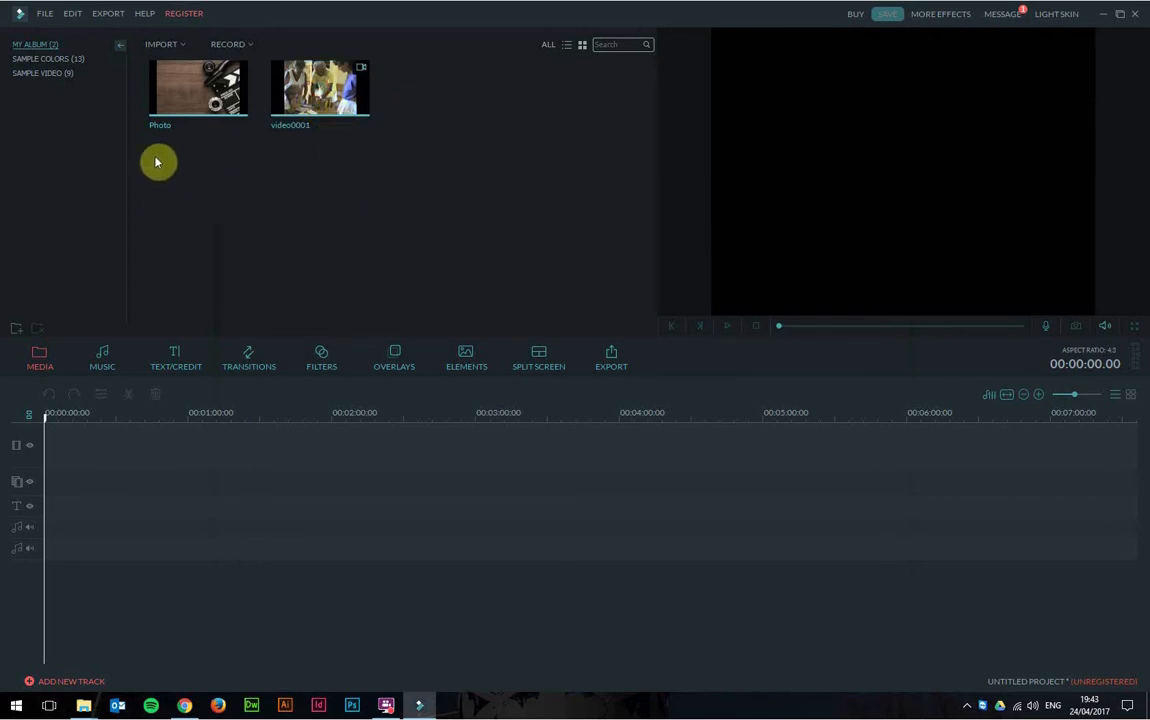
Preview the photo and video0001, and place video0001 at the start of the video track
{"action": "left_click", "coordinate": [167, 104]}
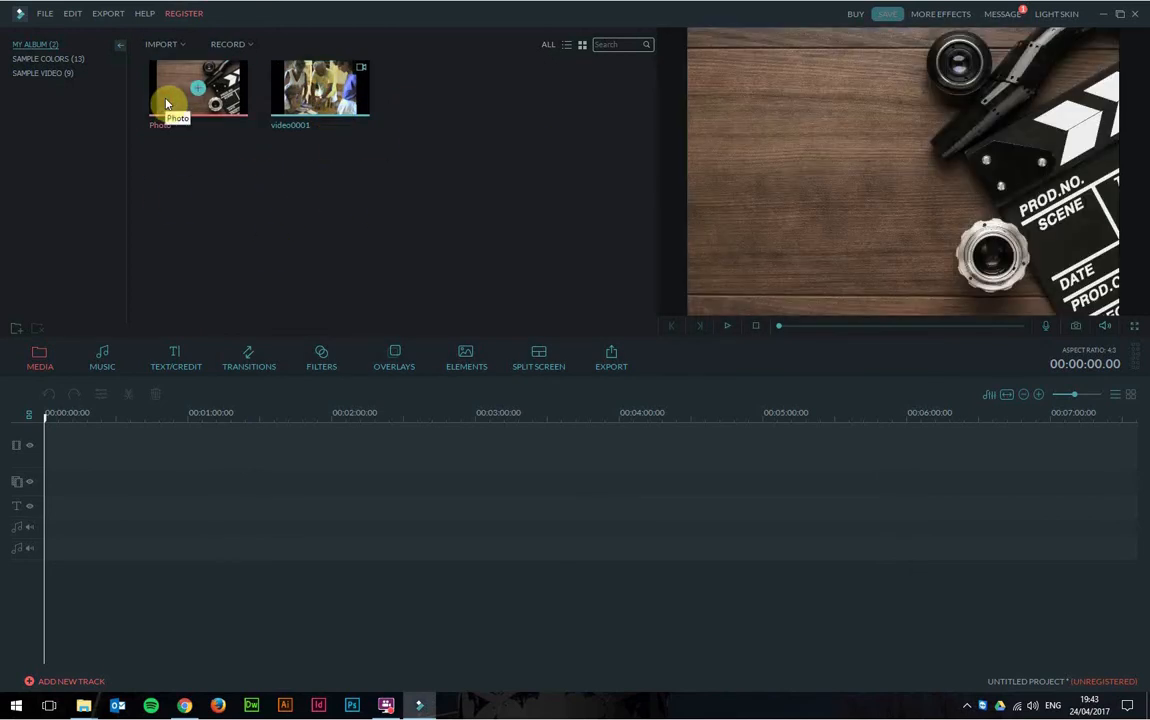
{"action": "left_click", "coordinate": [278, 97]}
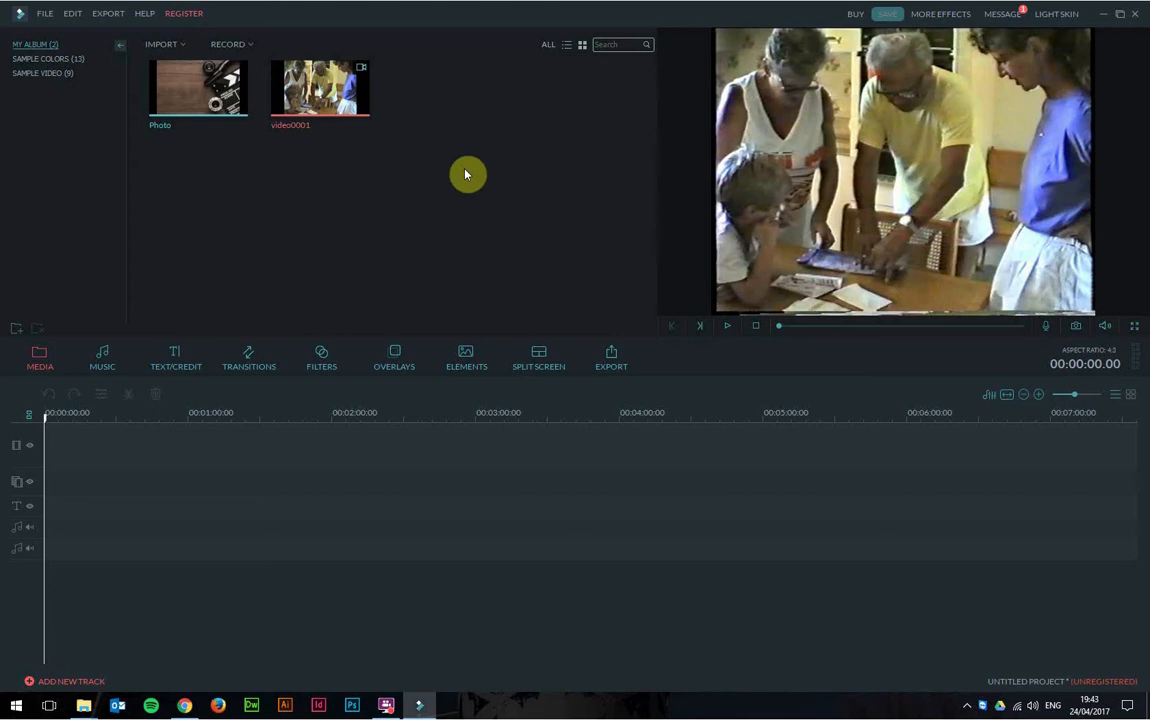
{"action": "left_click_drag", "start_coordinate": [328, 119], "coordinate": [77, 445]}
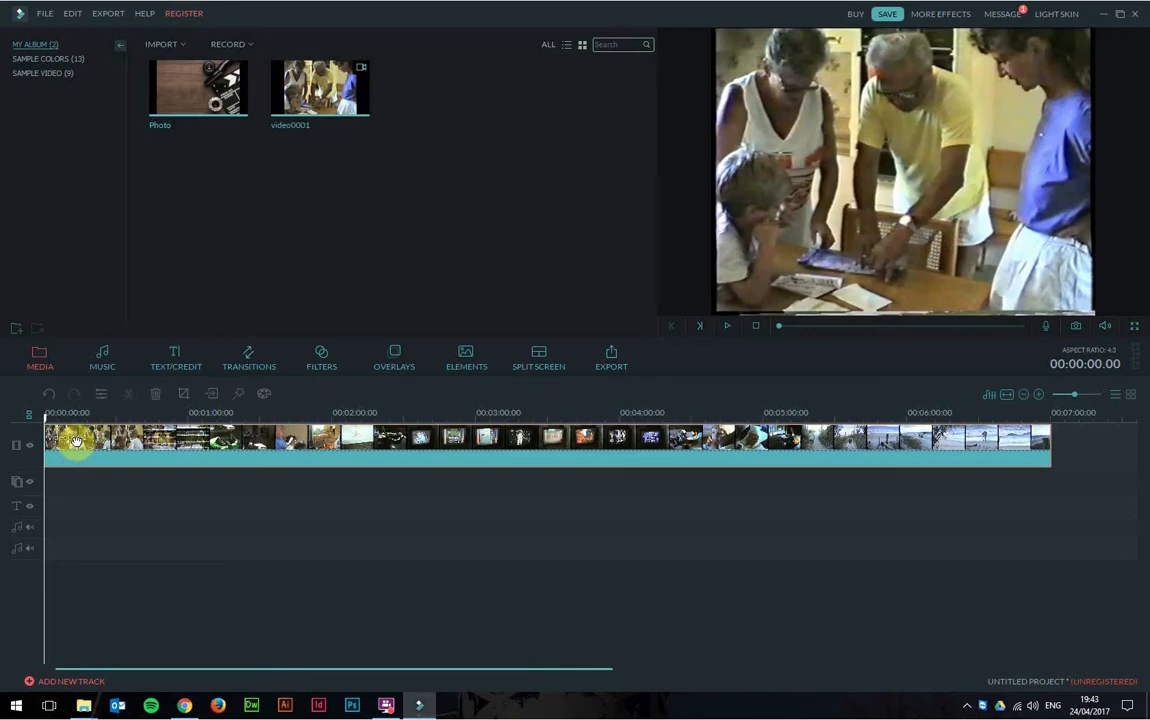
Scrub through the distorted section of the footage and split the clip just before it, at 00:00:36.21
{"action": "left_click", "coordinate": [47, 418]}
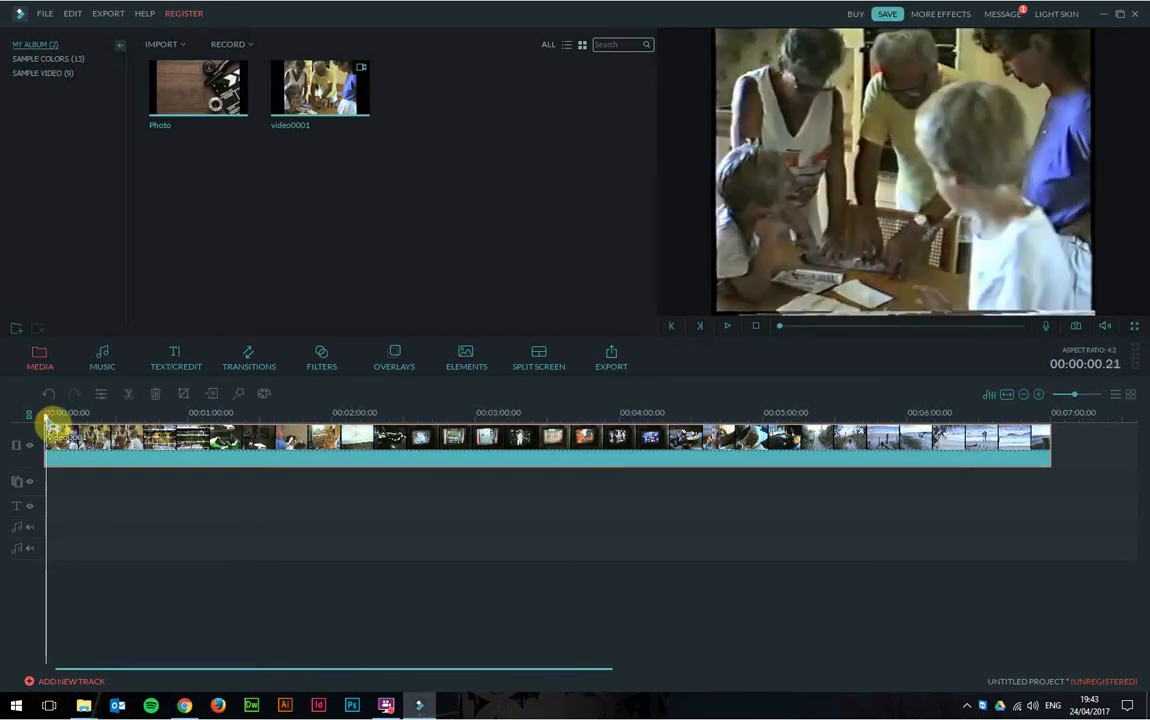
{"action": "left_click_drag", "start_coordinate": [47, 418], "coordinate": [155, 418]}
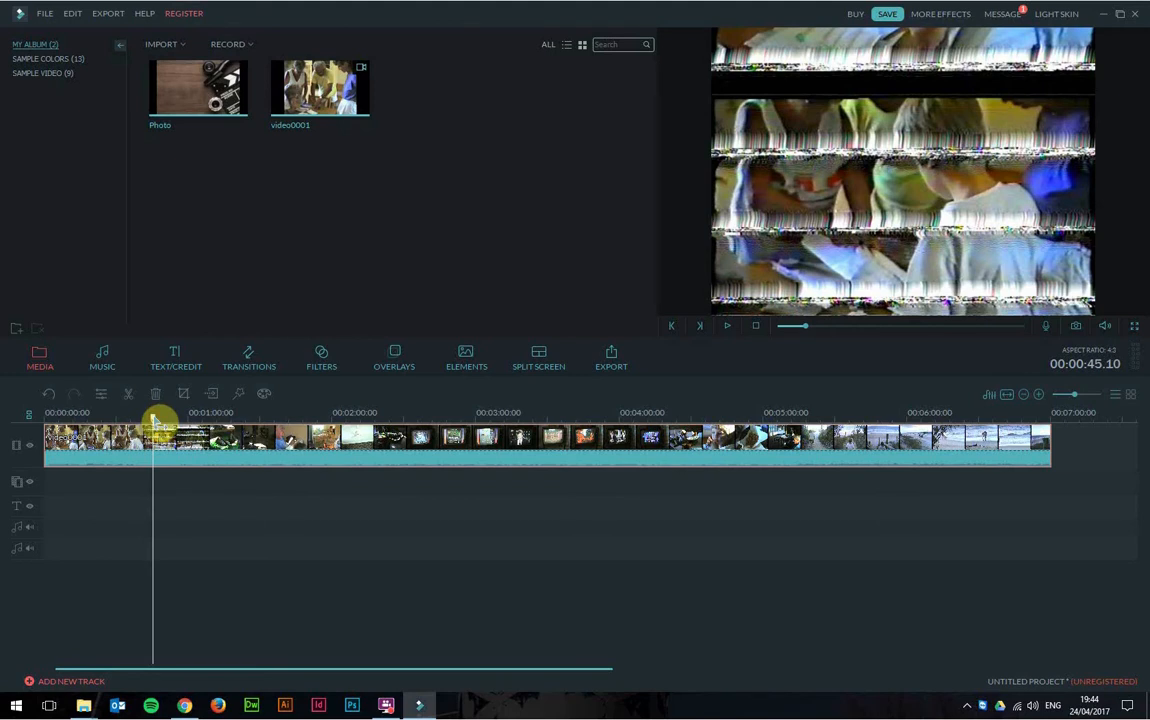
{"action": "left_click_drag", "start_coordinate": [153, 418], "coordinate": [165, 418]}
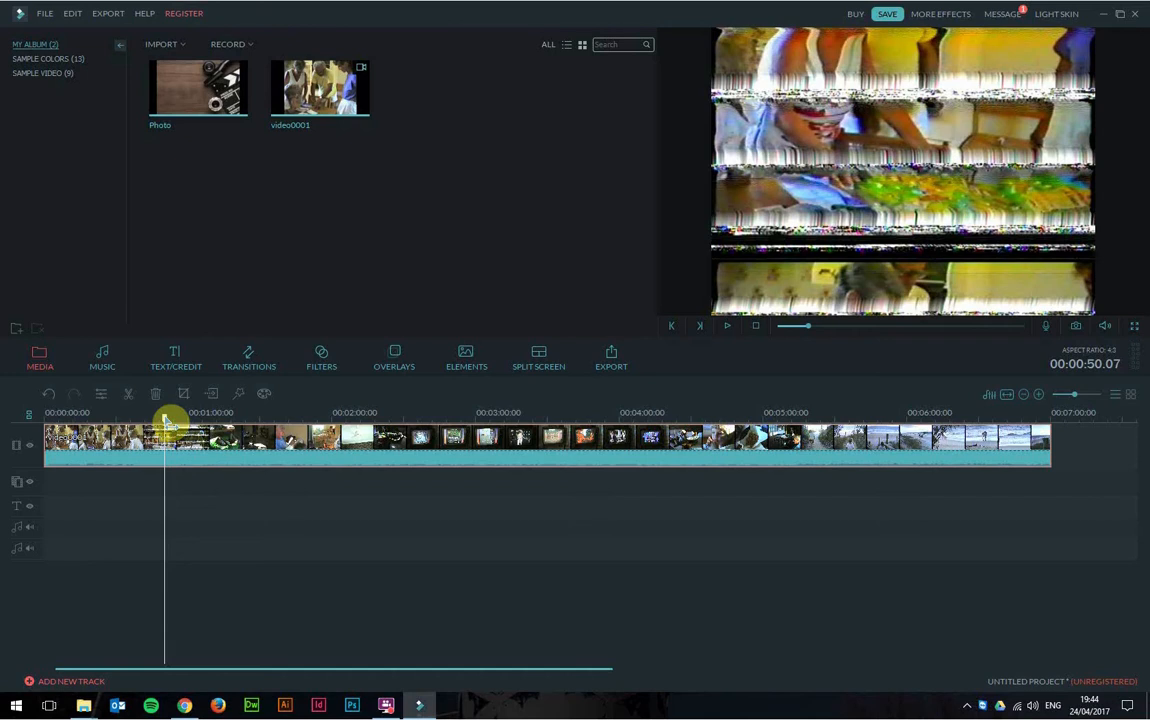
{"action": "left_click_drag", "start_coordinate": [165, 418], "coordinate": [180, 418]}
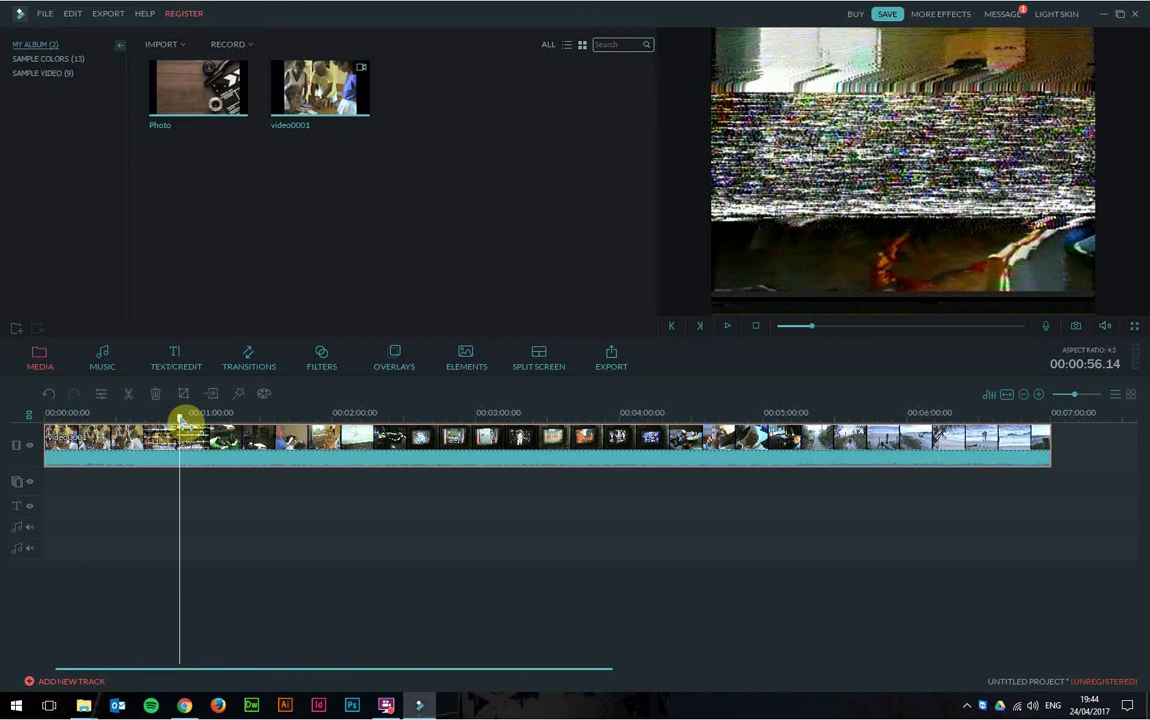
{"action": "left_click_drag", "start_coordinate": [181, 420], "coordinate": [133, 420]}
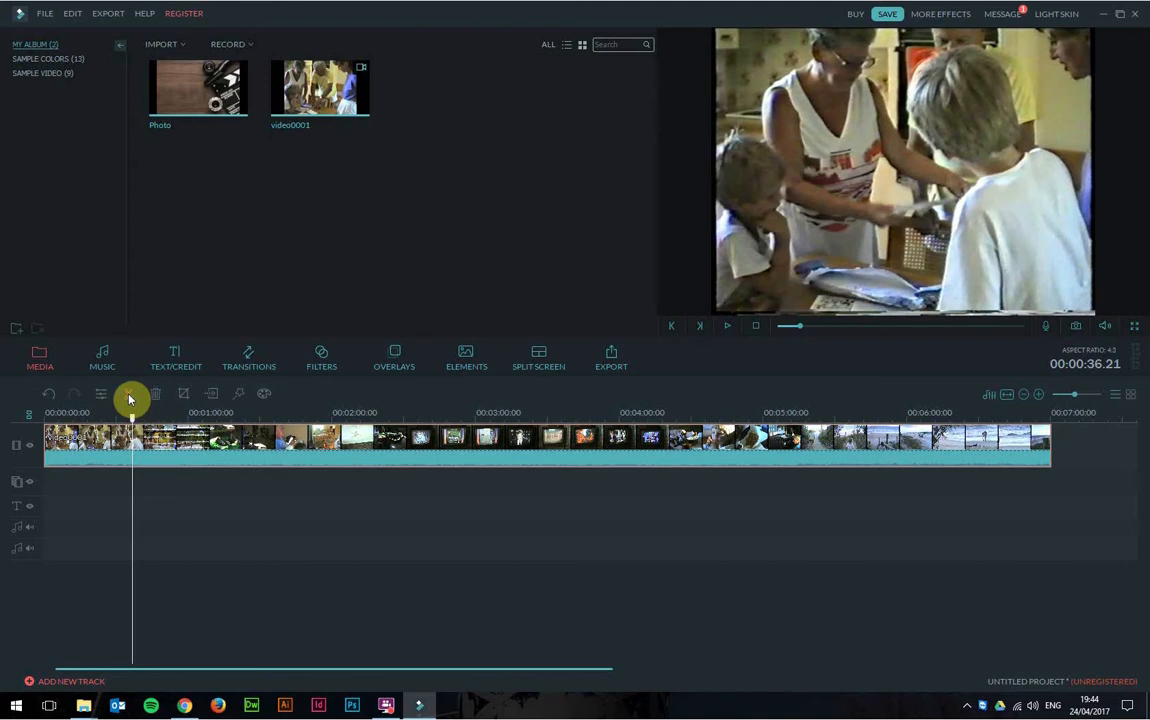
{"action": "left_click", "coordinate": [129, 399]}
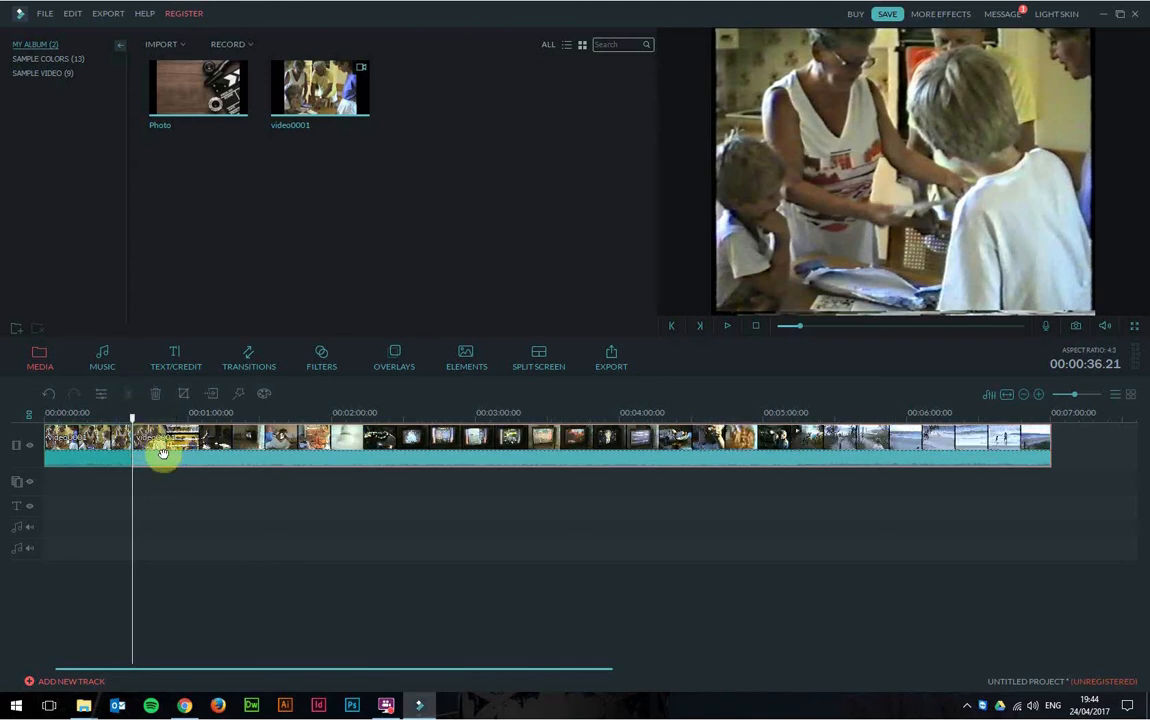
Find the end of the distorted footage and split the second clip there, at 00:00:58.07
{"action": "left_click", "coordinate": [104, 457]}
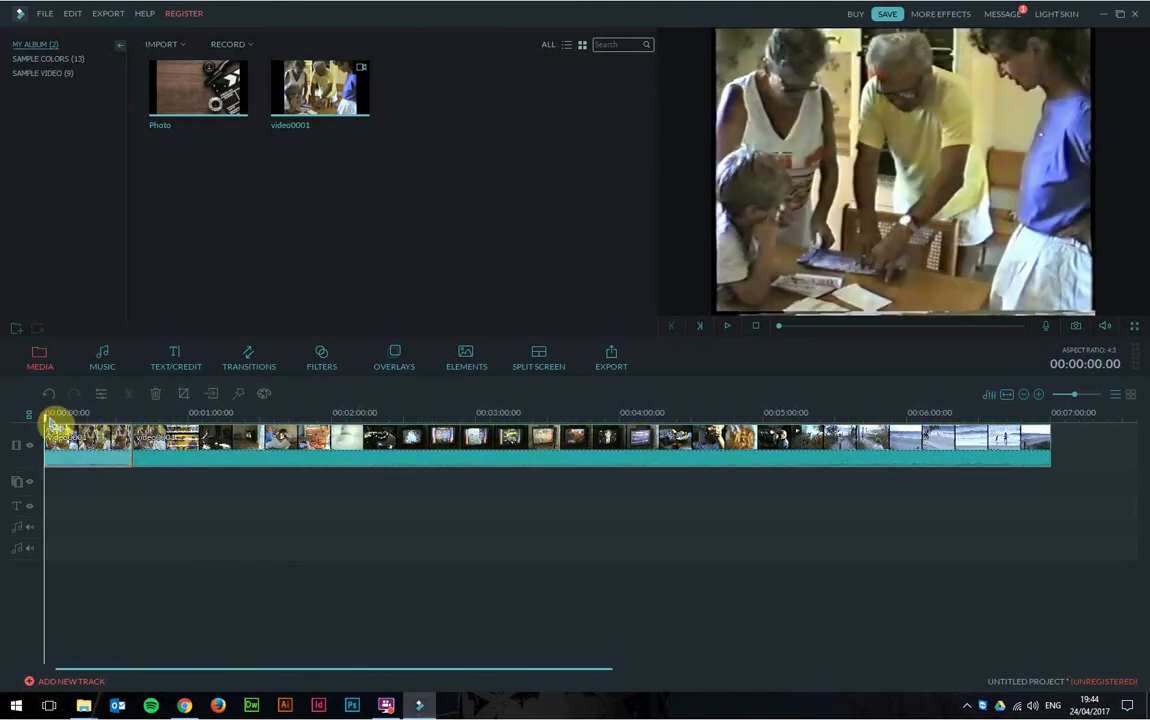
{"action": "left_click_drag", "start_coordinate": [50, 420], "coordinate": [187, 416]}
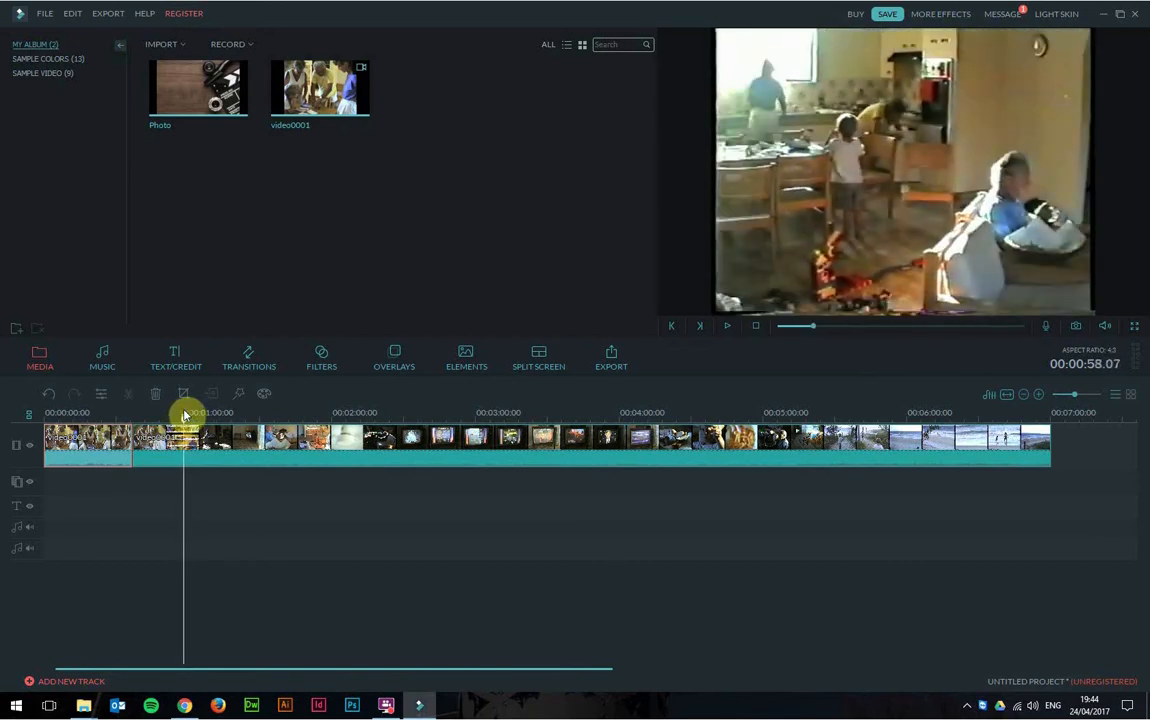
{"action": "left_click", "coordinate": [188, 441]}
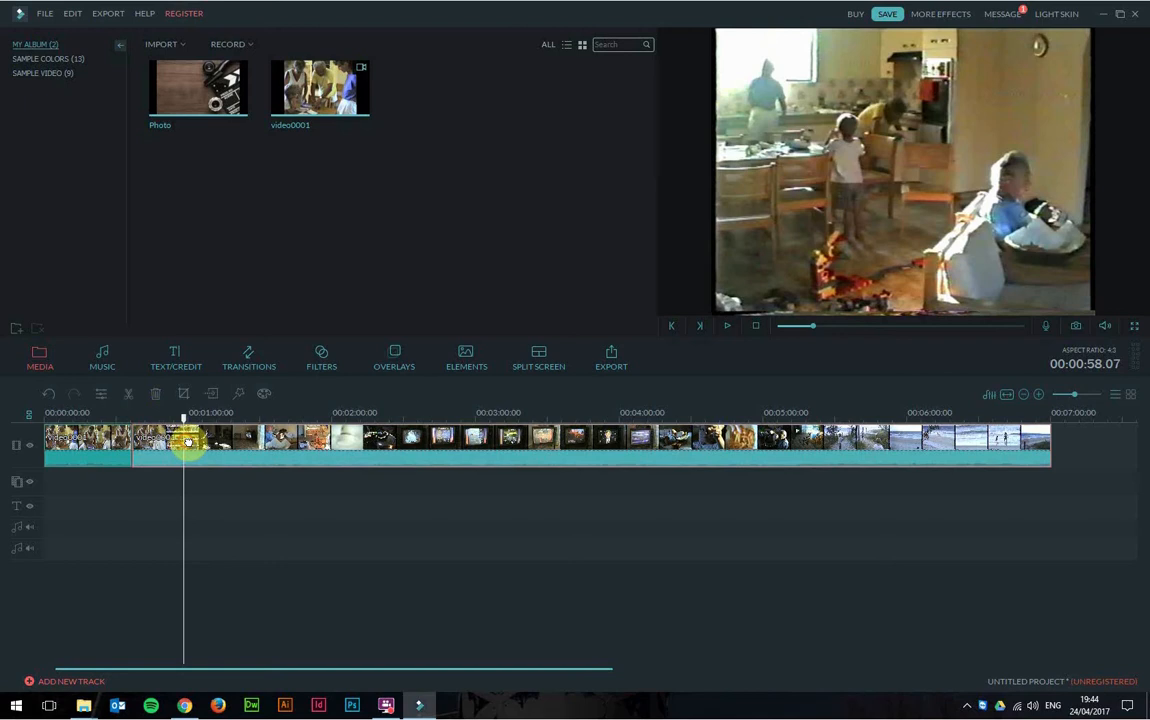
{"action": "left_click", "coordinate": [128, 394]}
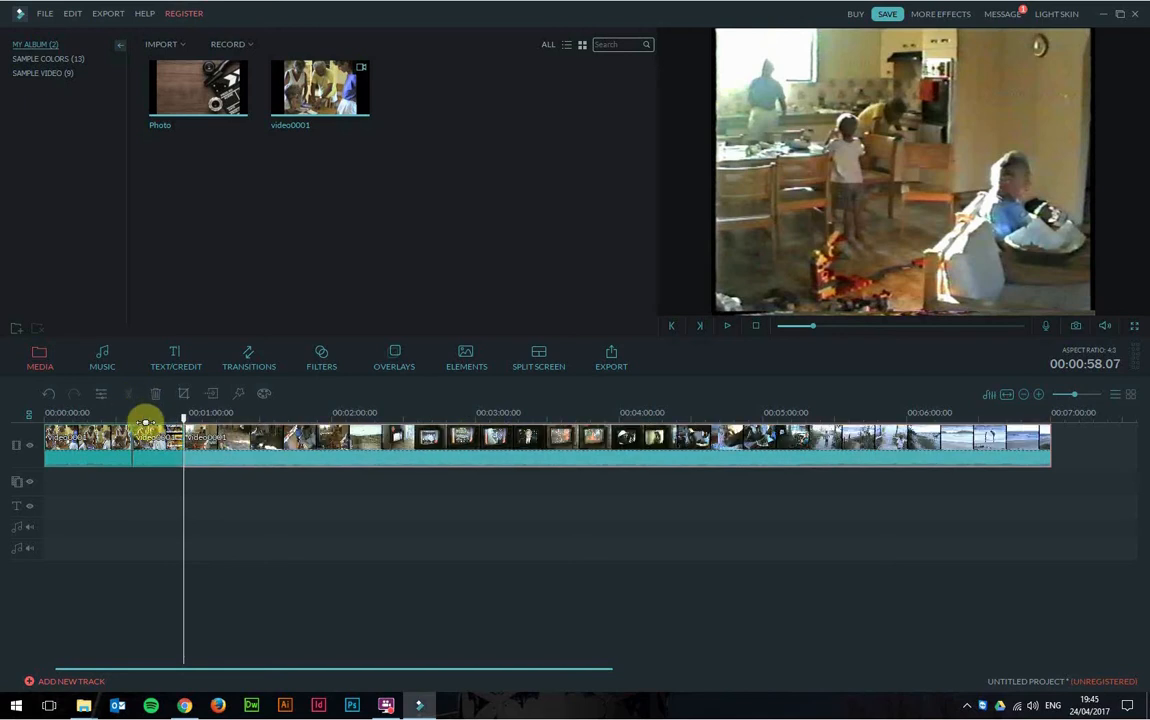
Delete the distorted middle segment between the two cuts on the video track
{"action": "left_click", "coordinate": [162, 452]}
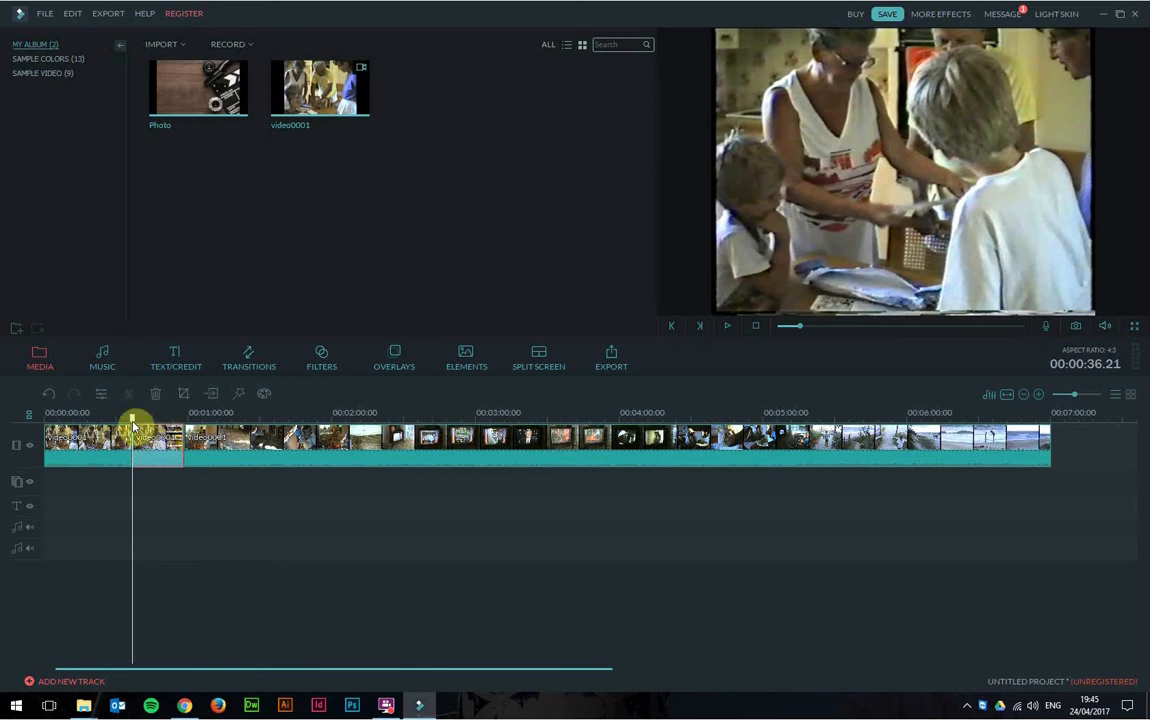
{"action": "mouse_move", "coordinate": [132, 420]}
{"action": "left_mouse_down"}
{"action": "mouse_move", "coordinate": [183, 420]}
{"action": "mouse_move", "coordinate": [136, 420]}
{"action": "left_mouse_up"}
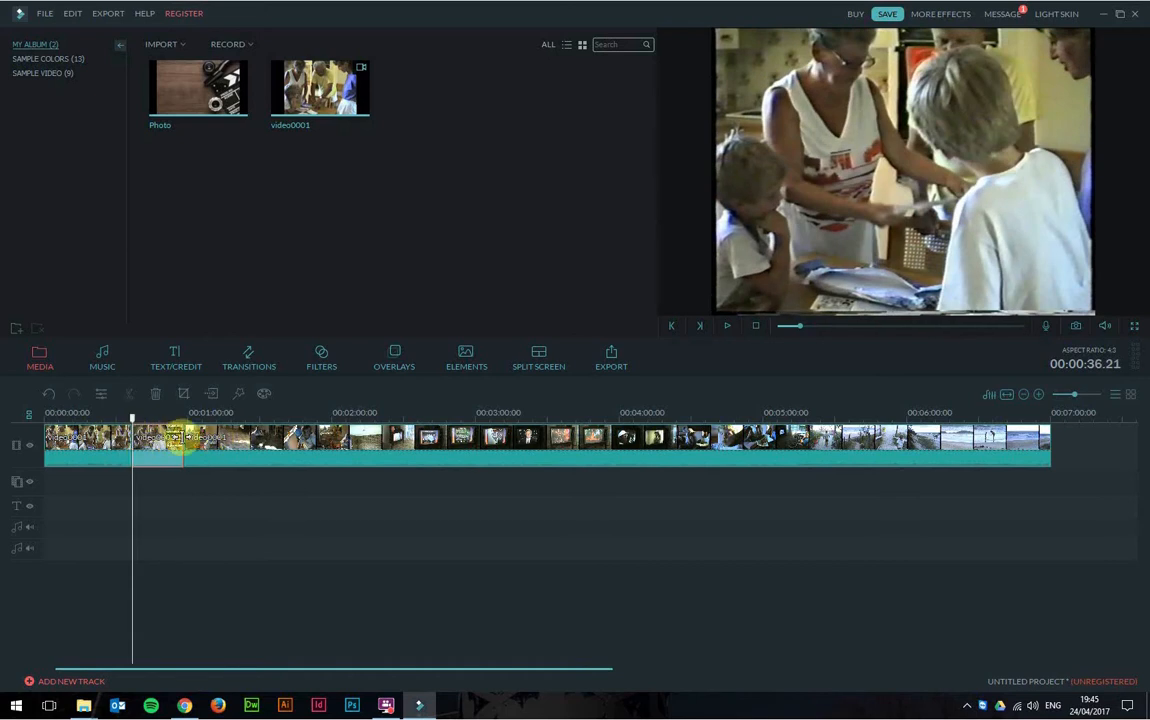
{"action": "left_click", "coordinate": [167, 450]}
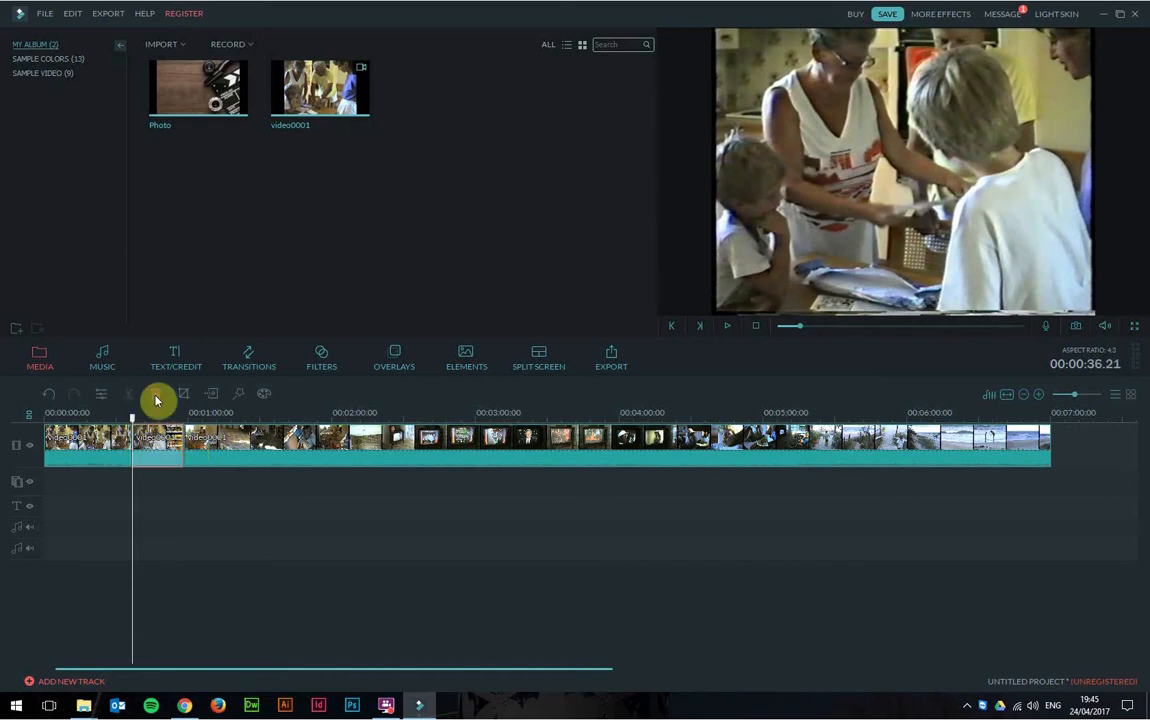
{"action": "left_click", "coordinate": [156, 401]}
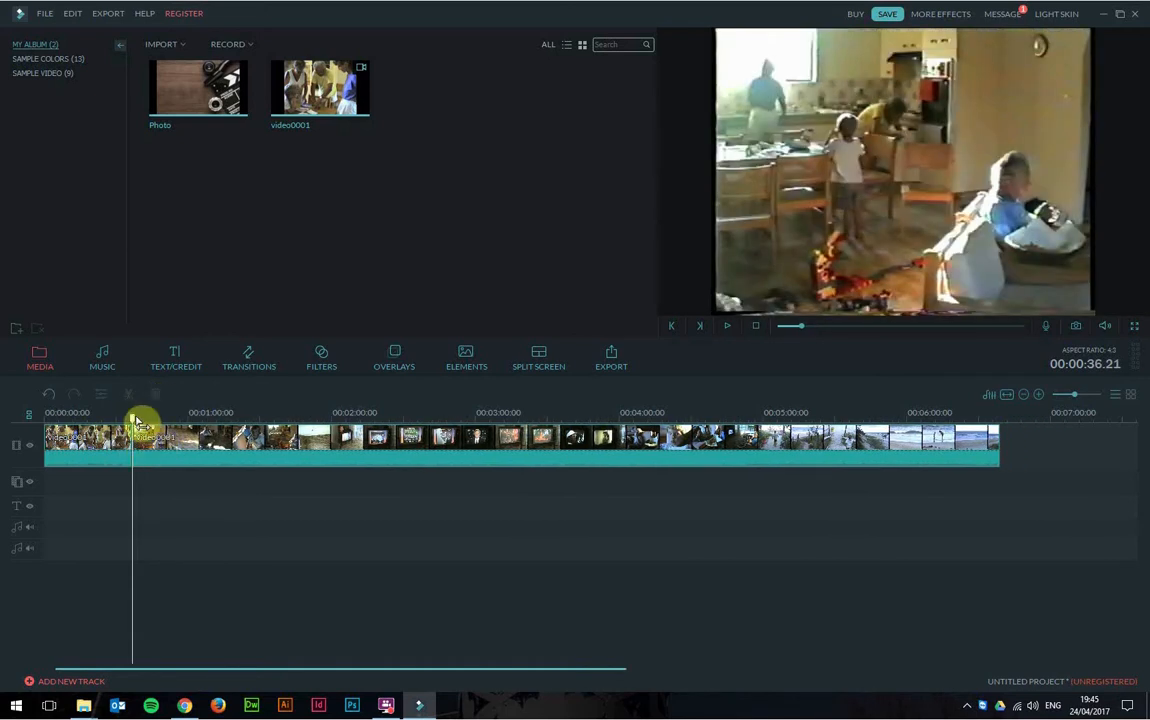
Check the join between the two remaining clips and apply the Bar transition there
{"action": "mouse_move", "coordinate": [133, 420]}
{"action": "left_mouse_down"}
{"action": "mouse_move", "coordinate": [143, 422]}
{"action": "mouse_move", "coordinate": [121, 421]}
{"action": "left_mouse_up"}
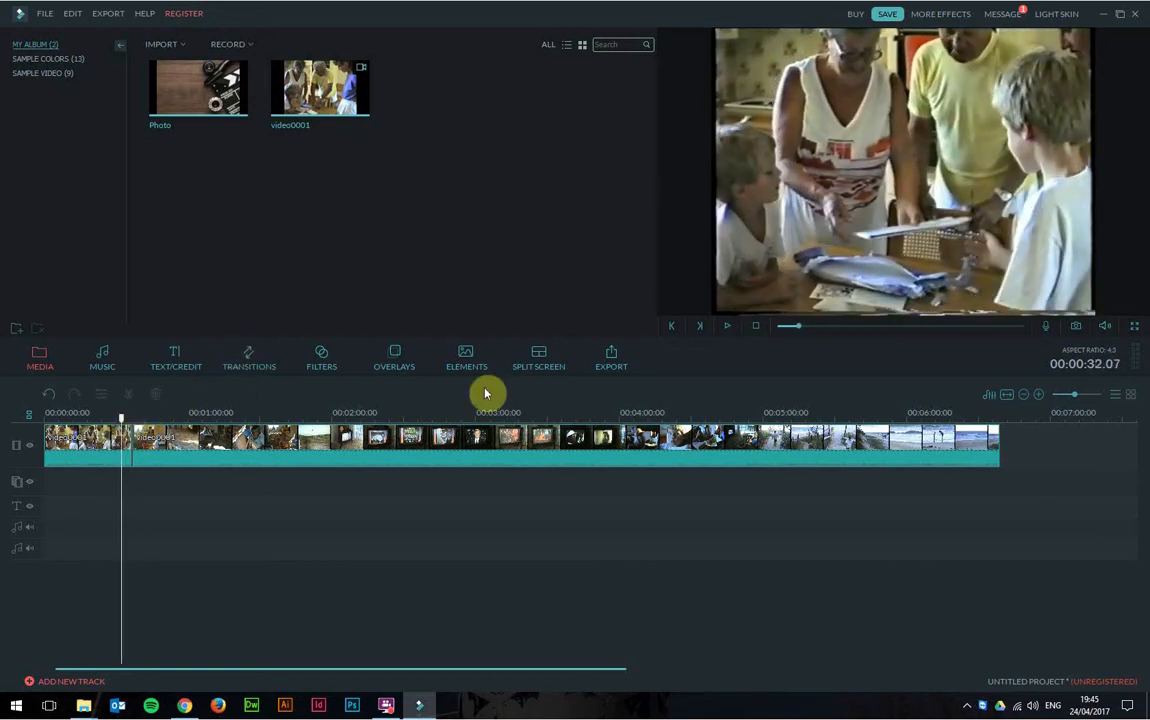
{"action": "left_click", "coordinate": [248, 365]}
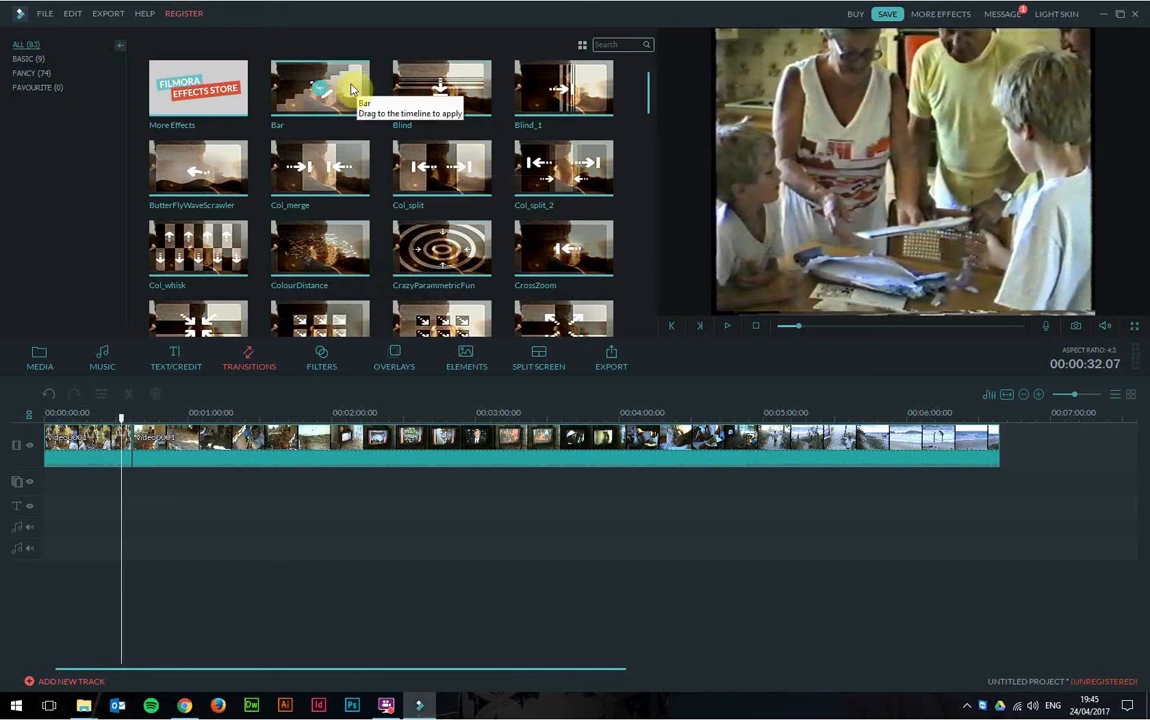
{"action": "left_click_drag", "start_coordinate": [350, 90], "coordinate": [137, 455]}
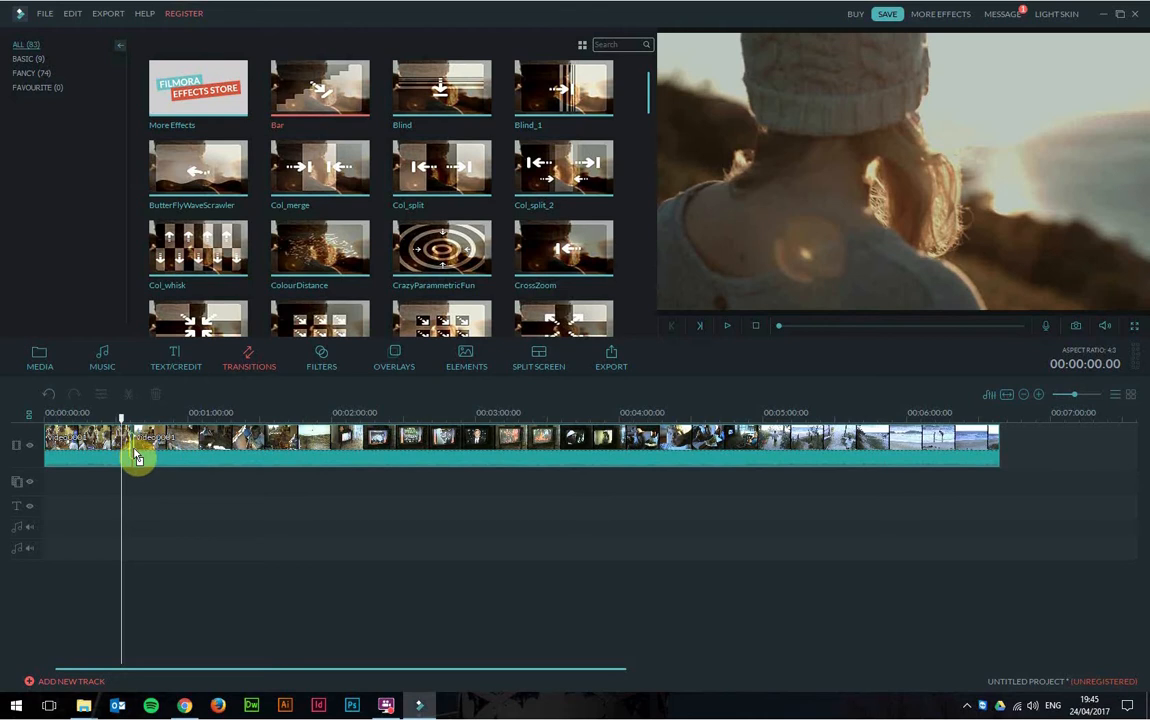
{"action": "left_click_drag", "start_coordinate": [134, 449], "coordinate": [133, 471]}
{"action": "left_click", "coordinate": [137, 462]}
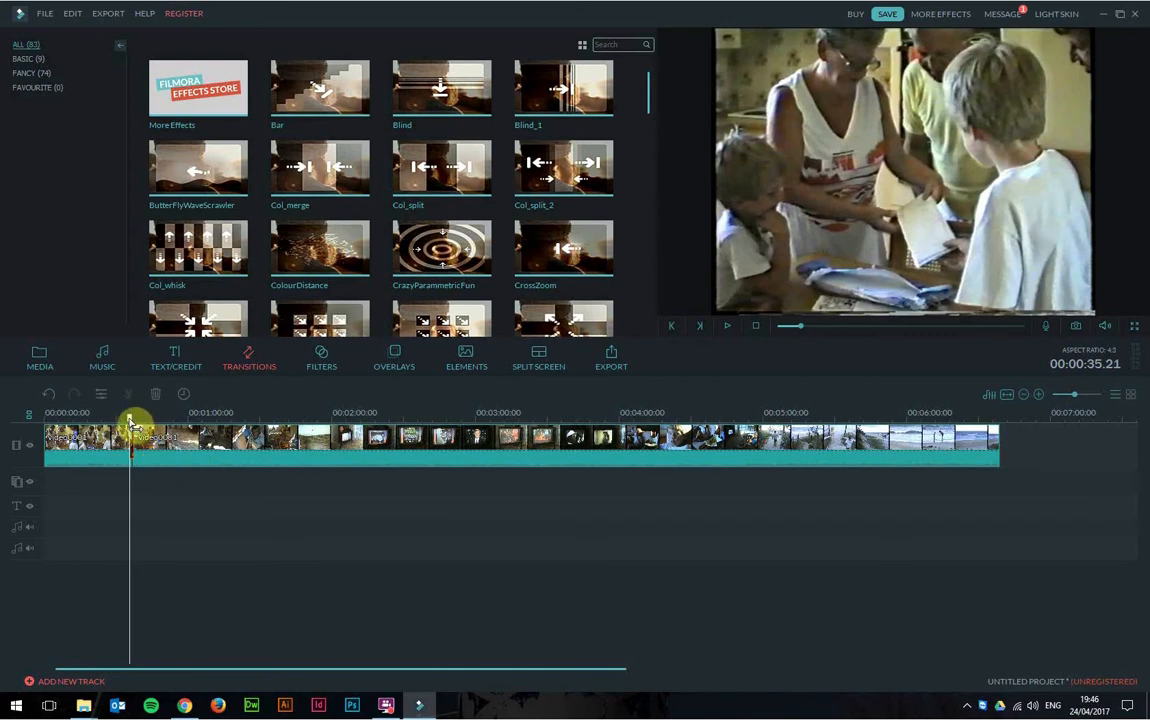
Remove the Bar transition and apply it again across the join between the two video clips
{"action": "left_click_drag", "start_coordinate": [131, 424], "coordinate": [118, 424]}
{"action": "scroll", "coordinate": [128, 416], "scroll_direction": "up", "scroll_amount": 5}
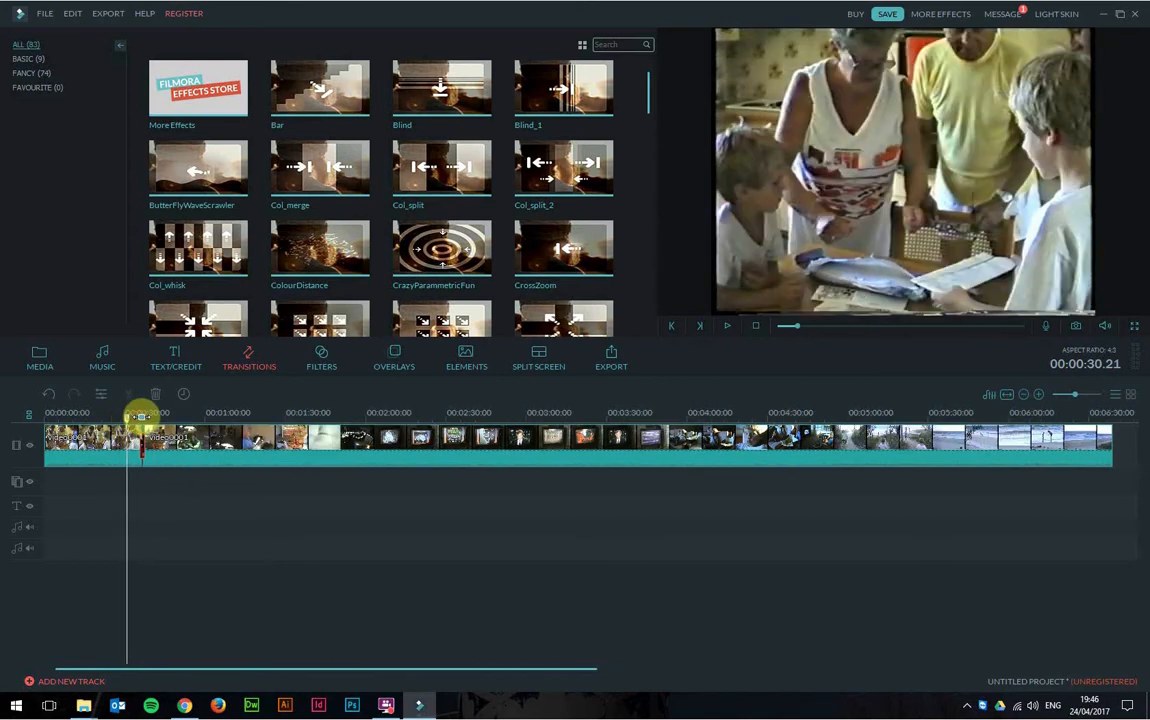
{"action": "scroll", "coordinate": [450, 415], "scroll_direction": "up", "scroll_amount": 3}
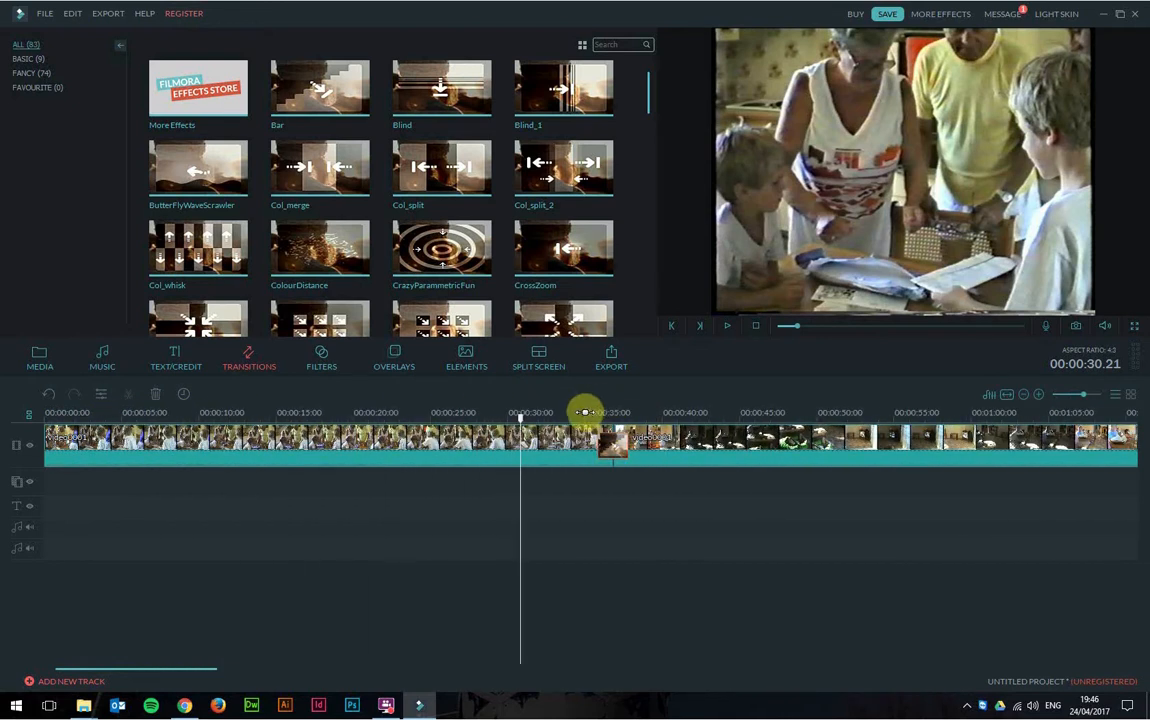
{"action": "left_click", "coordinate": [585, 412]}
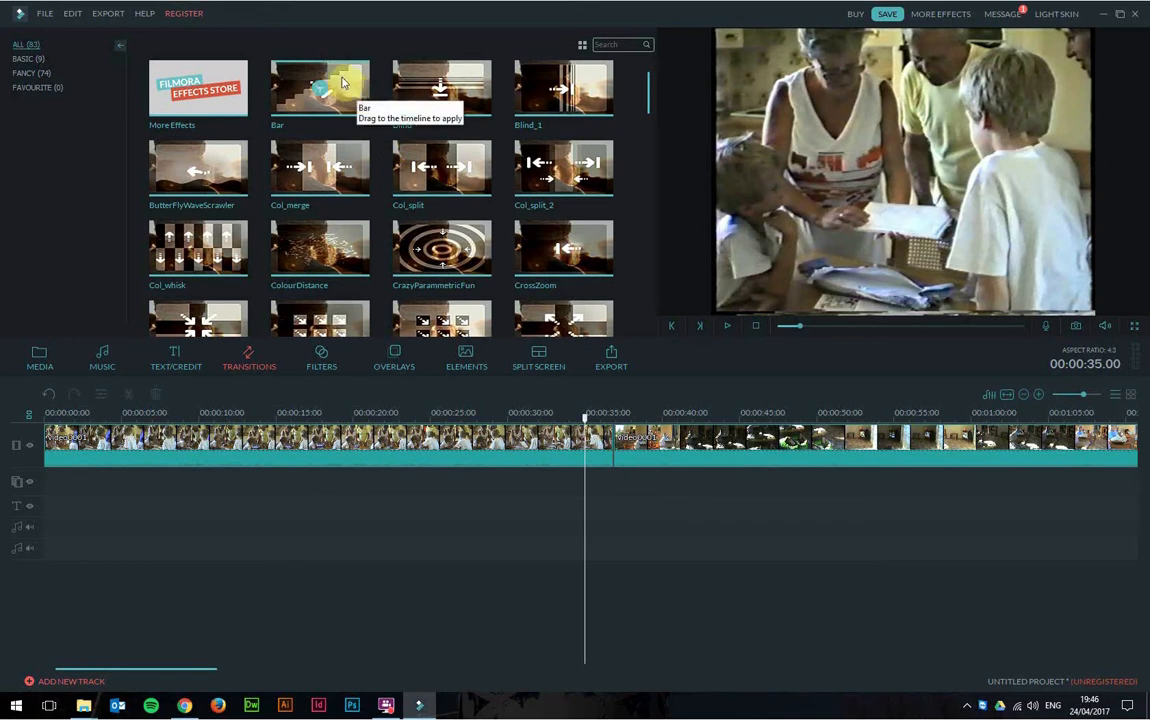
{"action": "left_click_drag", "start_coordinate": [340, 112], "coordinate": [597, 427]}
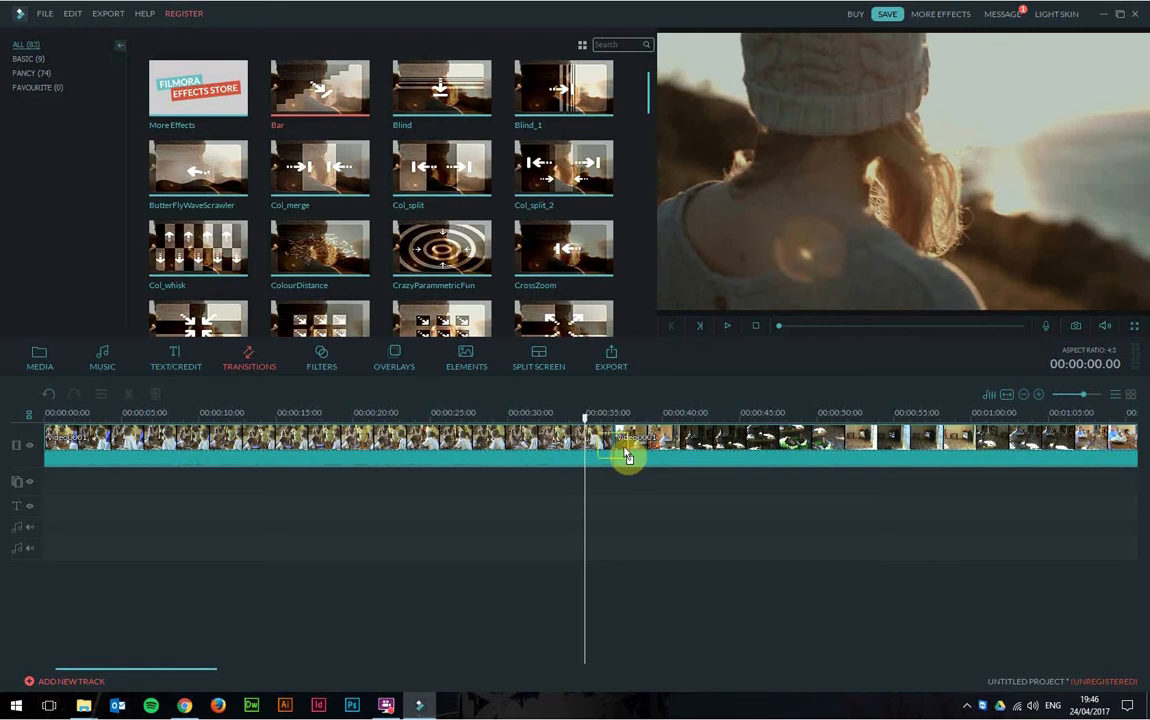
{"action": "left_click_drag", "start_coordinate": [624, 456], "coordinate": [593, 431]}
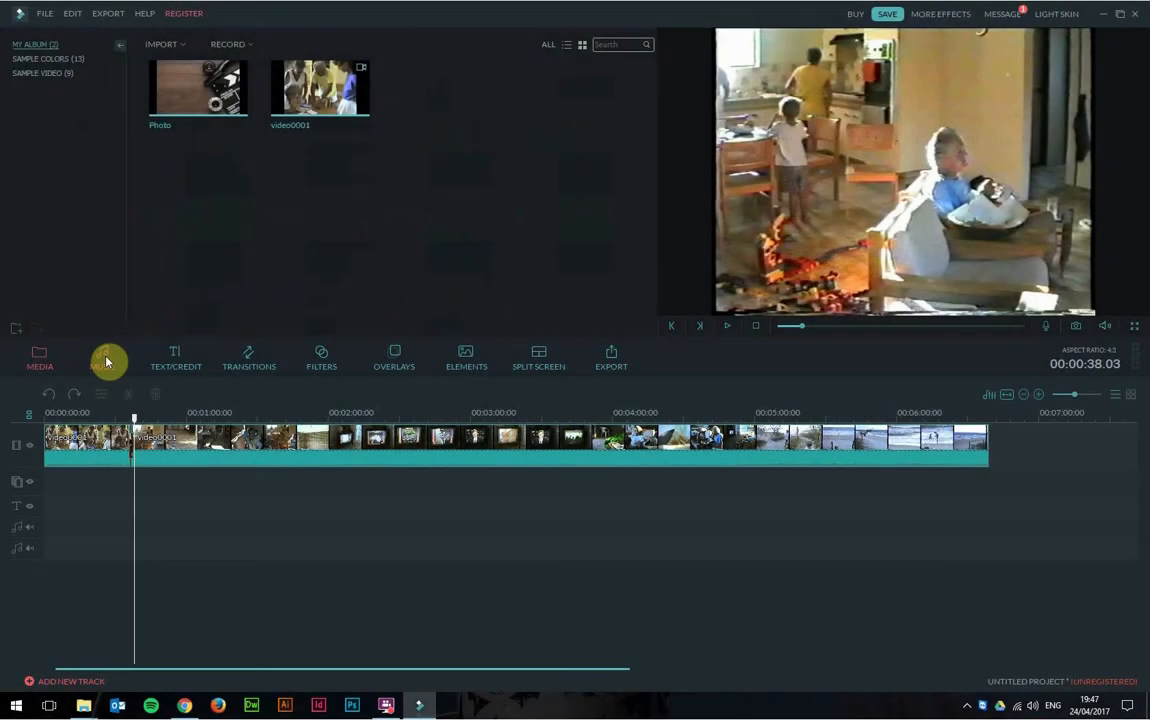
Place the Young & Bright track Feet On Water - Unexpected Moment at the start of the first audio track and on the second at 00:01:09.09
{"action": "left_click", "coordinate": [107, 362]}
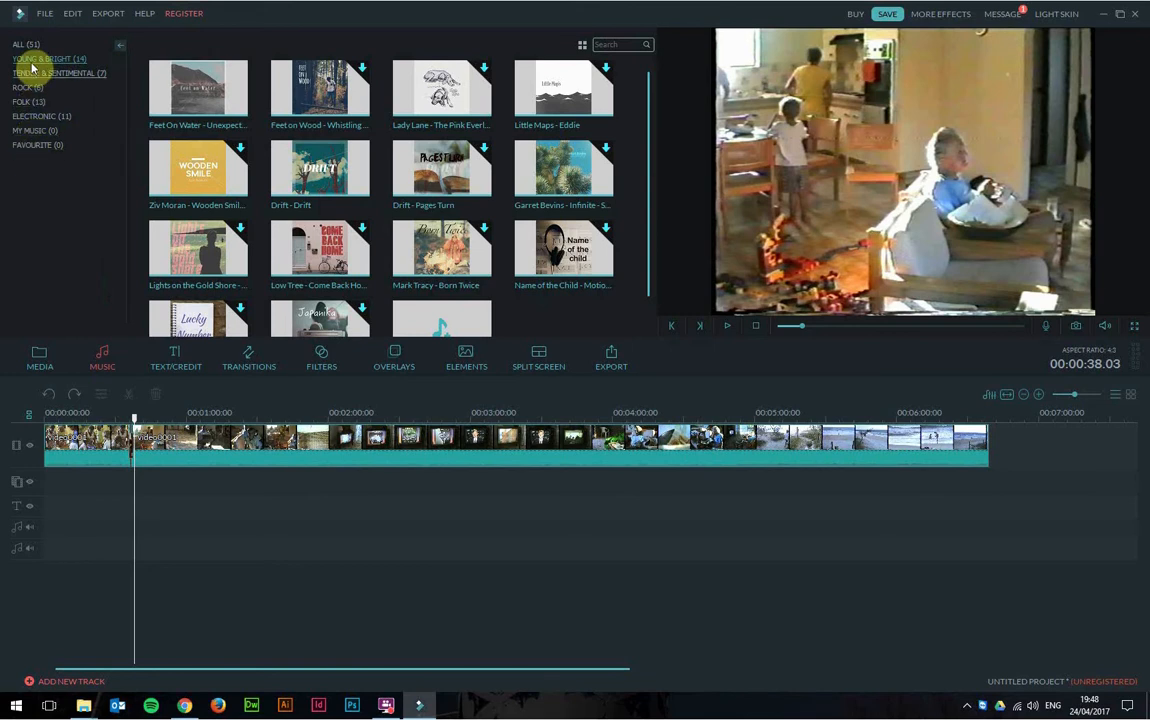
{"action": "left_click", "coordinate": [172, 80]}
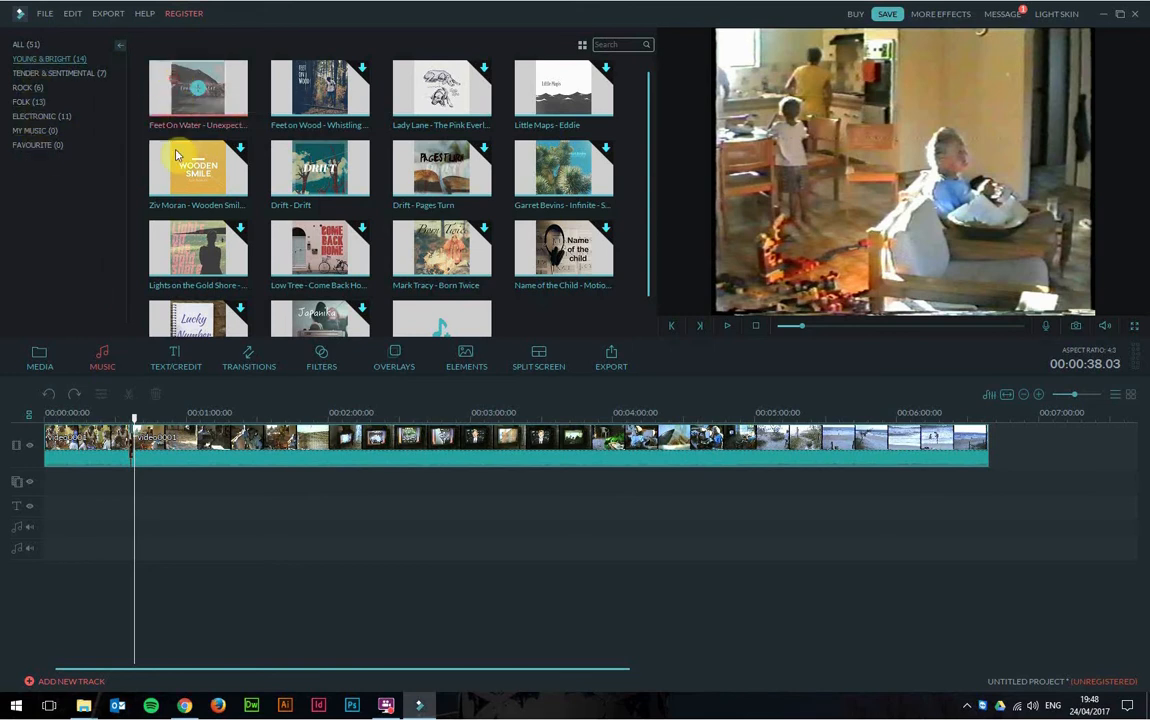
{"action": "left_click_drag", "start_coordinate": [186, 366], "coordinate": [52, 531]}
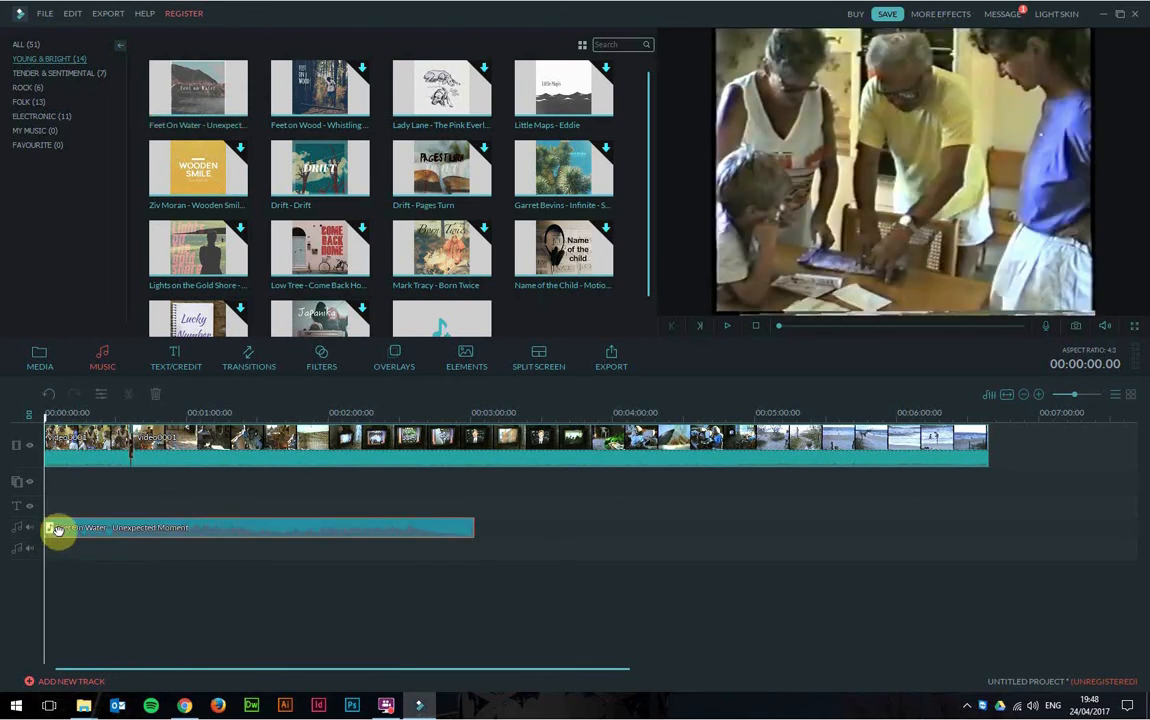
{"action": "left_click_drag", "start_coordinate": [176, 90], "coordinate": [210, 550]}
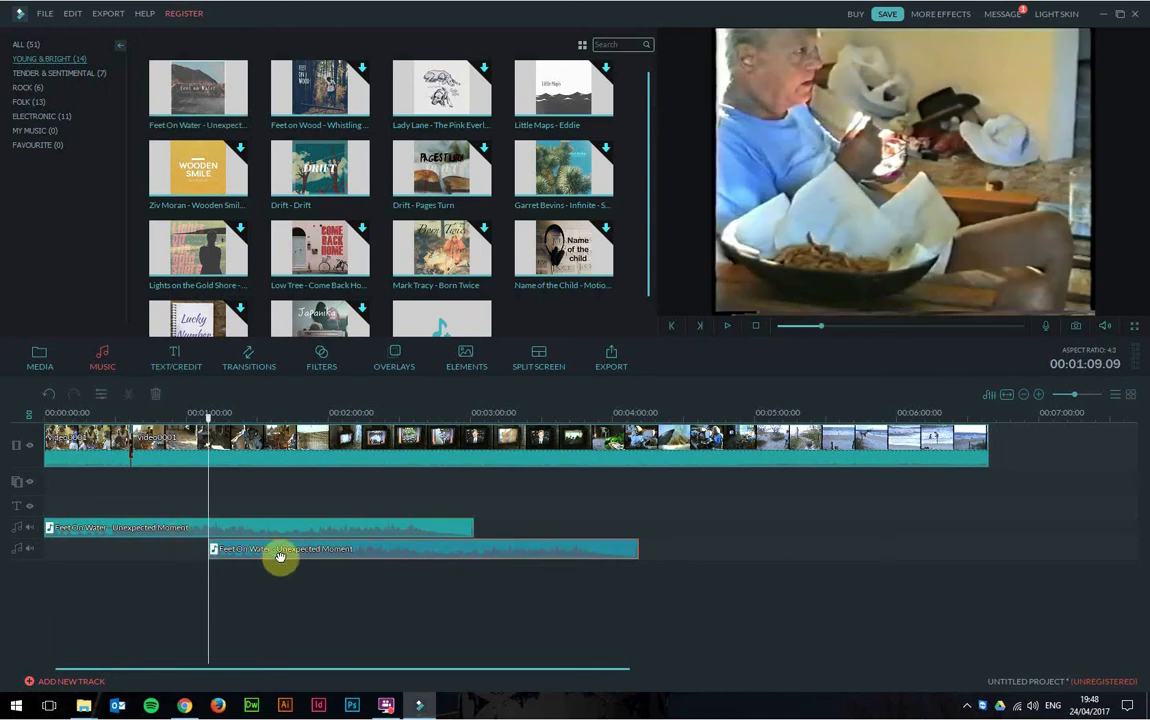
{"action": "mouse_move", "coordinate": [380, 552]}
{"action": "left_mouse_down"}
{"action": "mouse_move", "coordinate": [210, 553]}
{"action": "mouse_move", "coordinate": [472, 545]}
{"action": "mouse_move", "coordinate": [380, 555]}
{"action": "mouse_move", "coordinate": [395, 554]}
{"action": "left_mouse_up"}
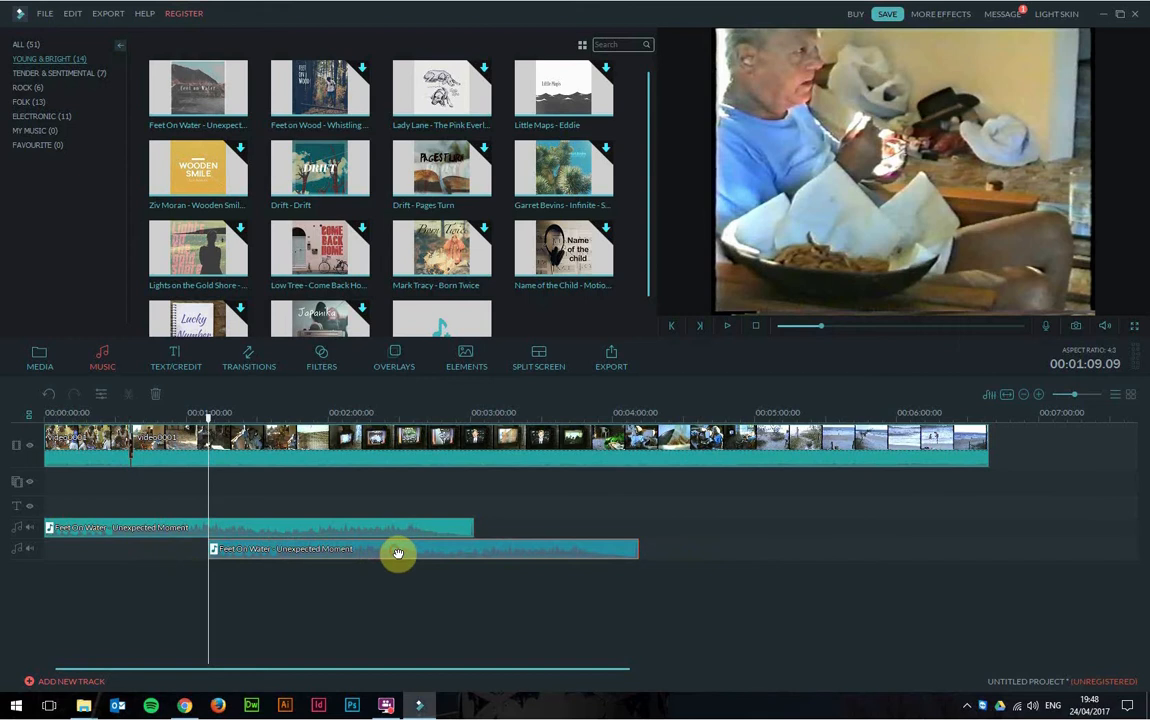
Delete the duplicate Feet On Water - Unexpected Moment clip from the second audio track
{"action": "key", "text": "Delete"}
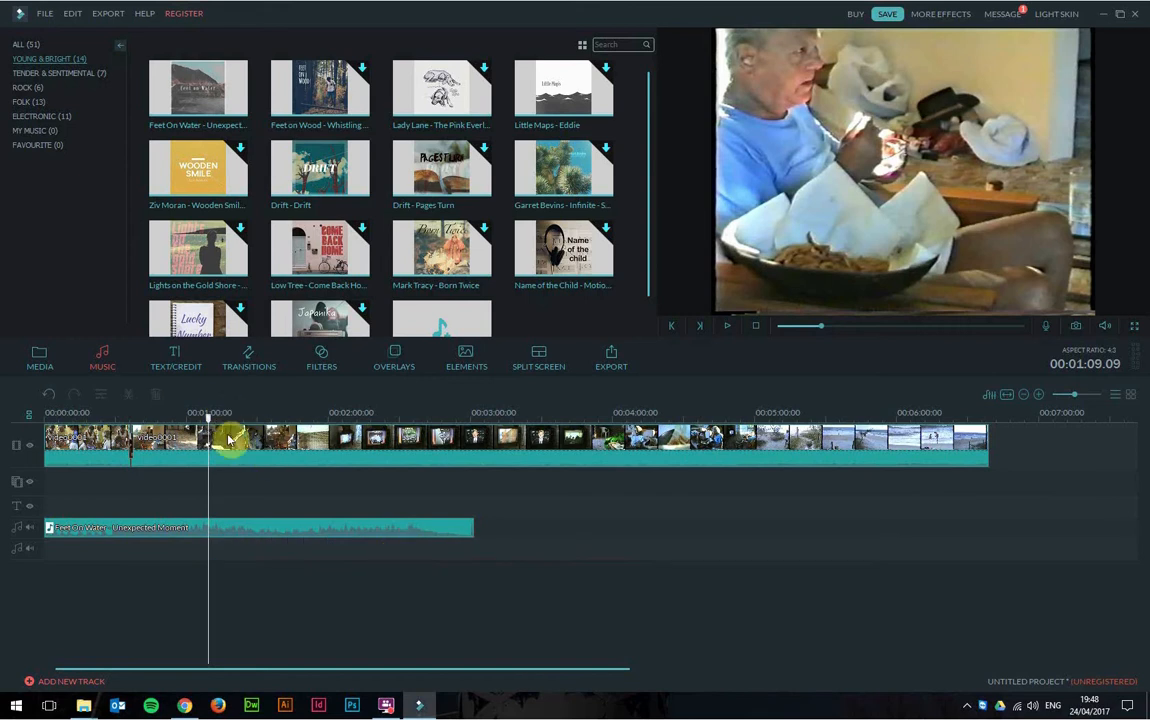
{"action": "scroll", "coordinate": [141, 413], "scroll_direction": "down", "scroll_amount": 1}
{"action": "scroll", "coordinate": [159, 410], "scroll_direction": "up", "scroll_amount": 2}
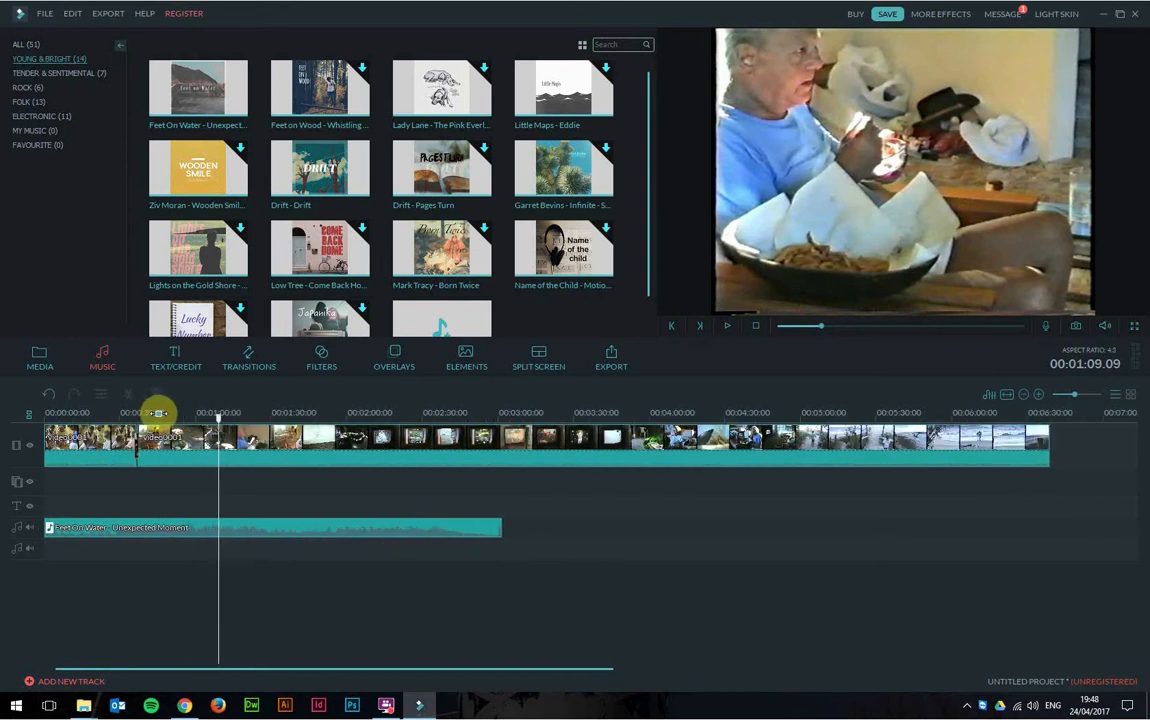
{"action": "scroll", "coordinate": [159, 411], "scroll_direction": "down", "scroll_amount": 1}
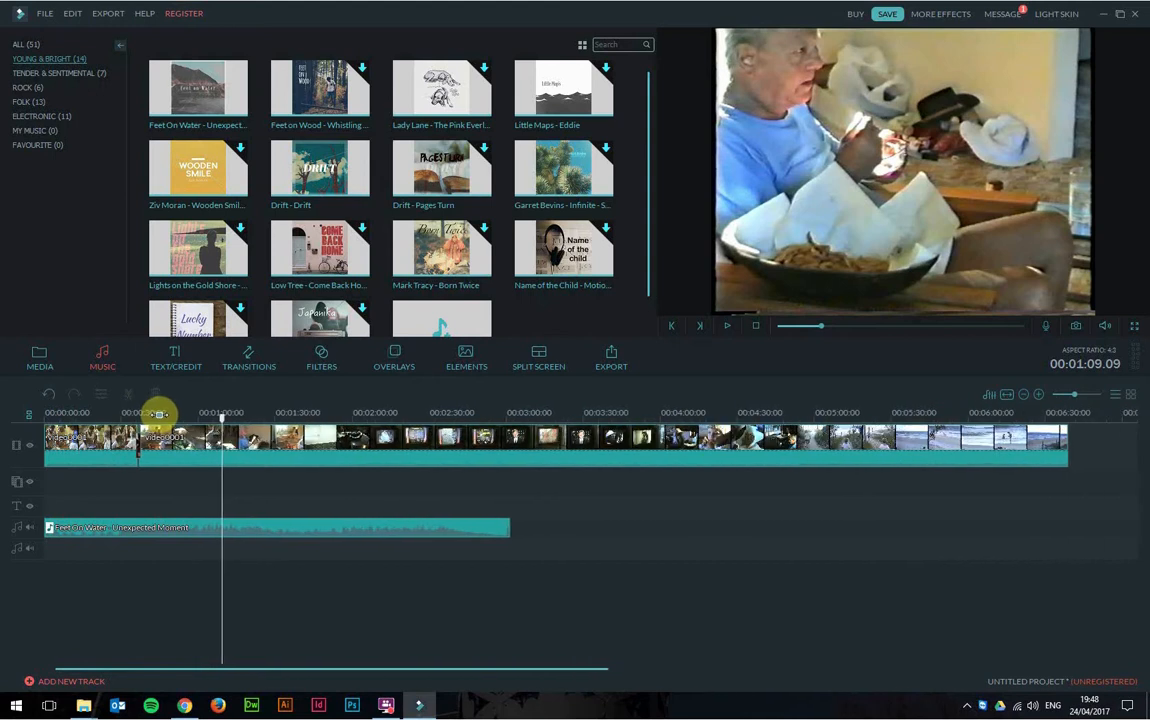
Split the second video clip where the music ends, at 00:03:01.08, and delete the footage after the cut
{"action": "left_click", "coordinate": [97, 413]}
{"action": "left_click", "coordinate": [91, 415]}
{"action": "left_click_drag", "start_coordinate": [91, 418], "coordinate": [514, 431]}
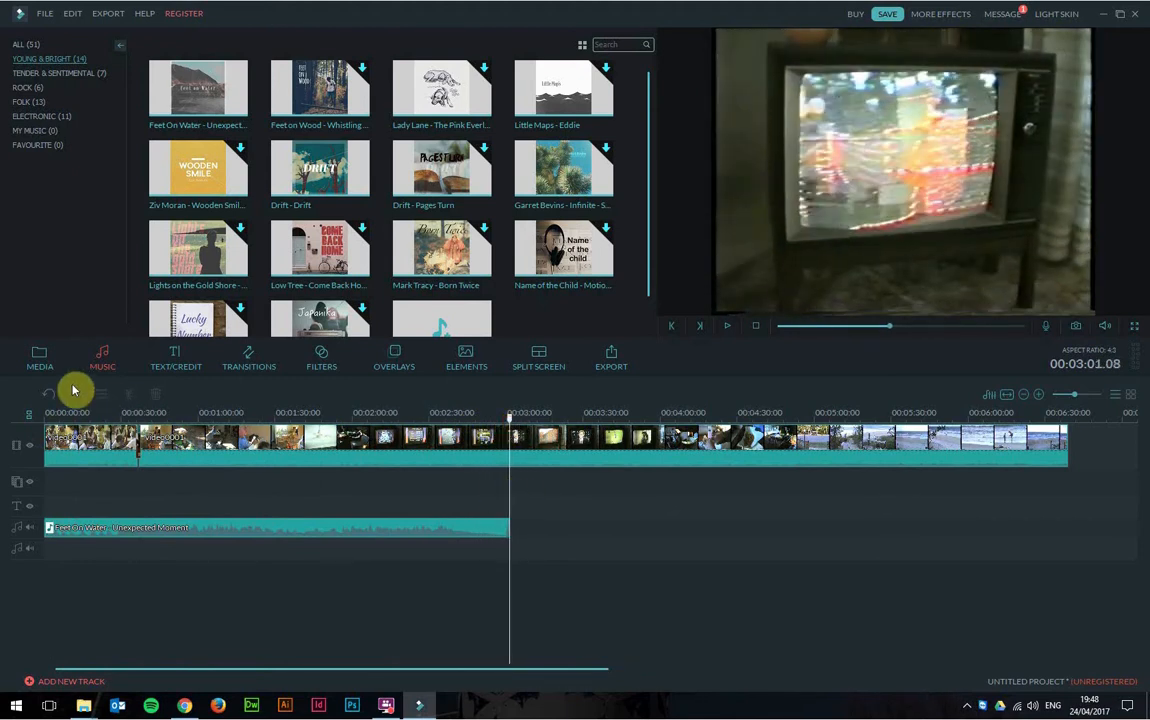
{"action": "left_click", "coordinate": [185, 441]}
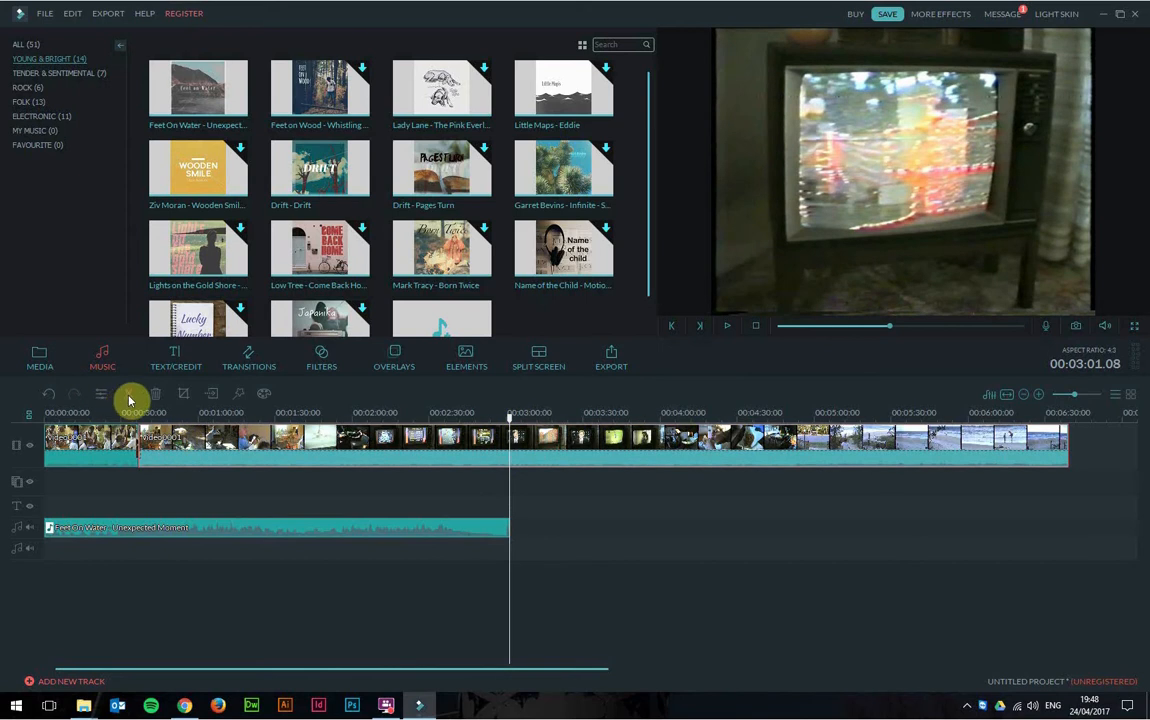
{"action": "left_click", "coordinate": [129, 401]}
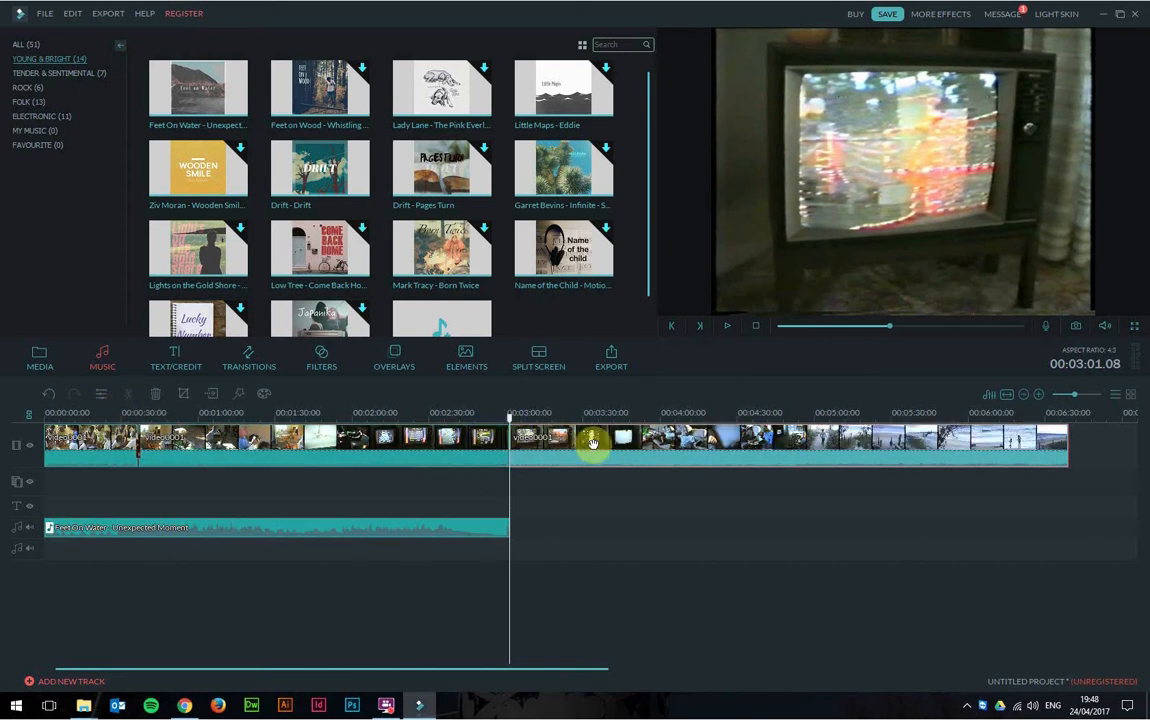
{"action": "left_click", "coordinate": [156, 398]}
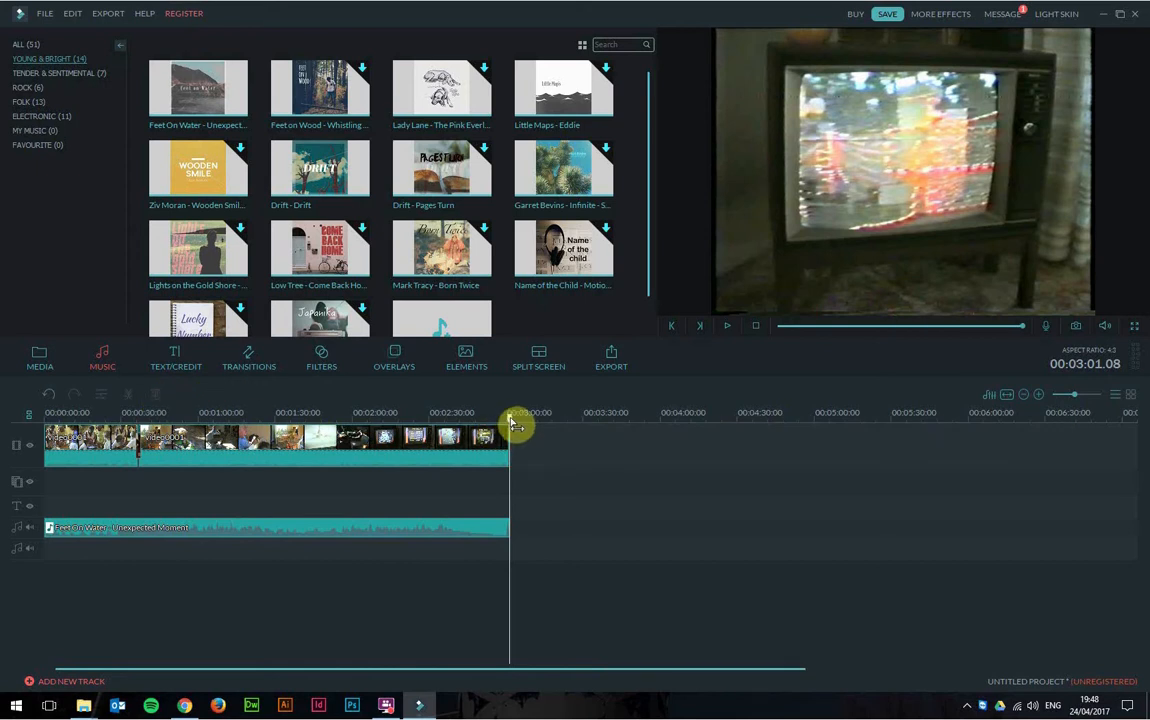
Insert the Opener 1 title at the very start of the video track, ahead of the first video clip
{"action": "scroll", "coordinate": [406, 412], "scroll_direction": "up", "scroll_amount": 2}
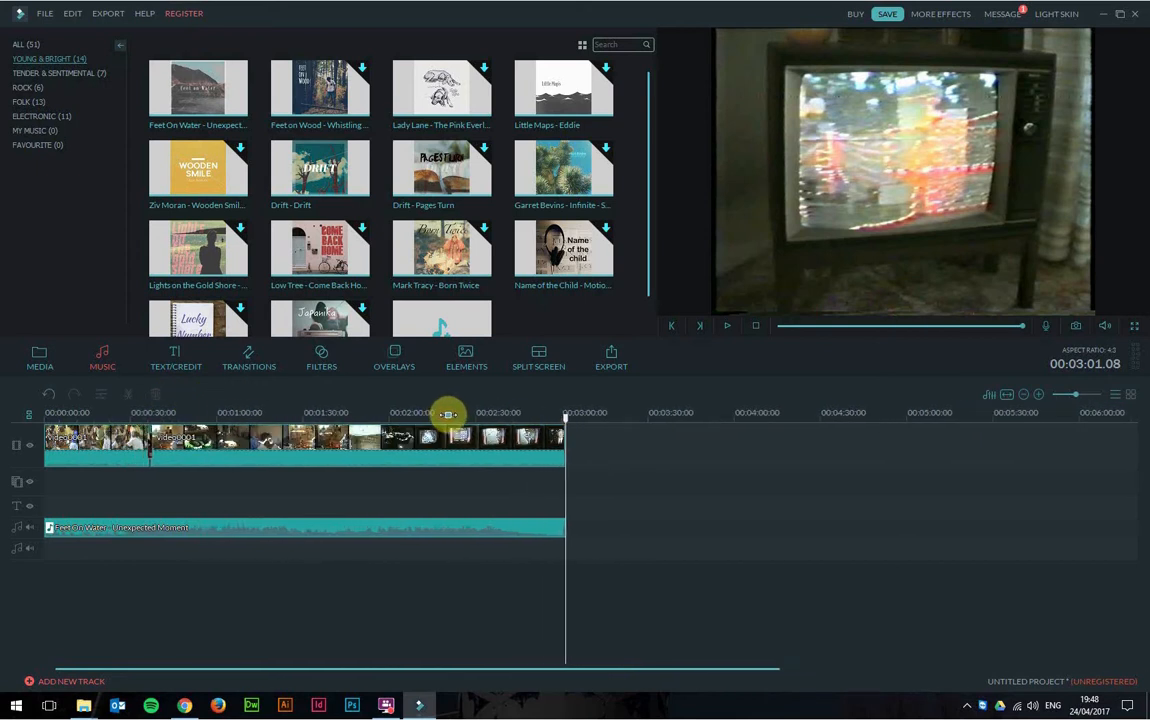
{"action": "scroll", "coordinate": [420, 676], "scroll_direction": "up", "scroll_amount": 2}
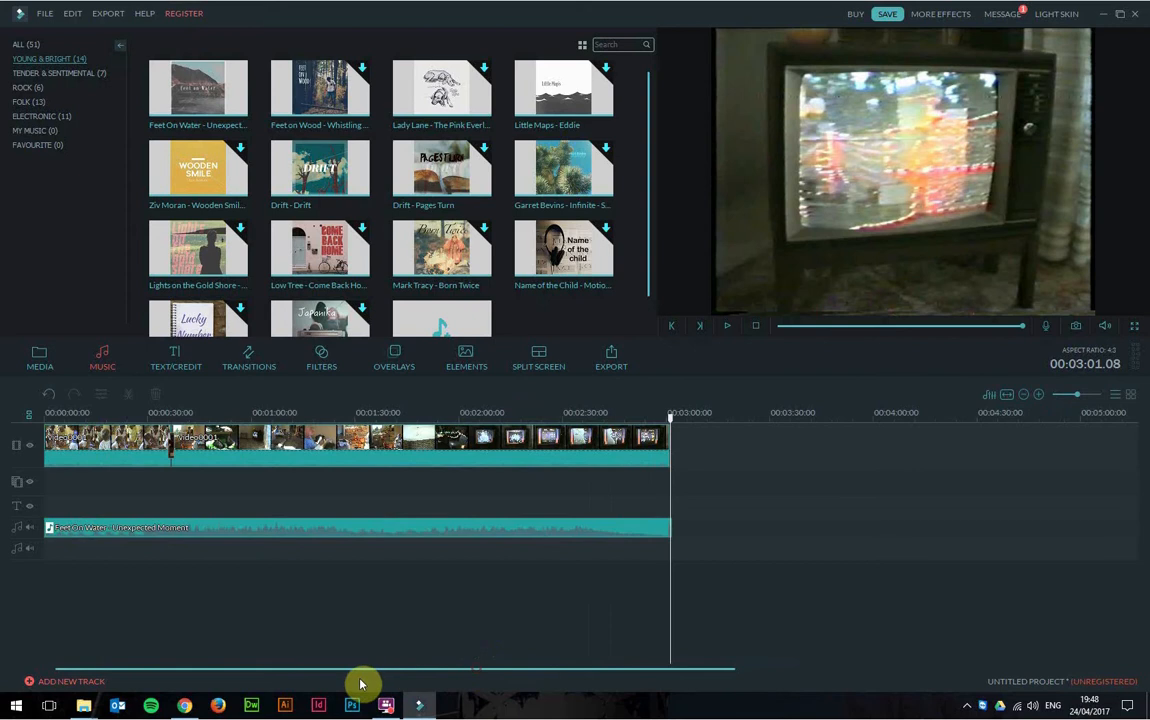
{"action": "left_click_drag", "start_coordinate": [558, 416], "coordinate": [668, 418]}
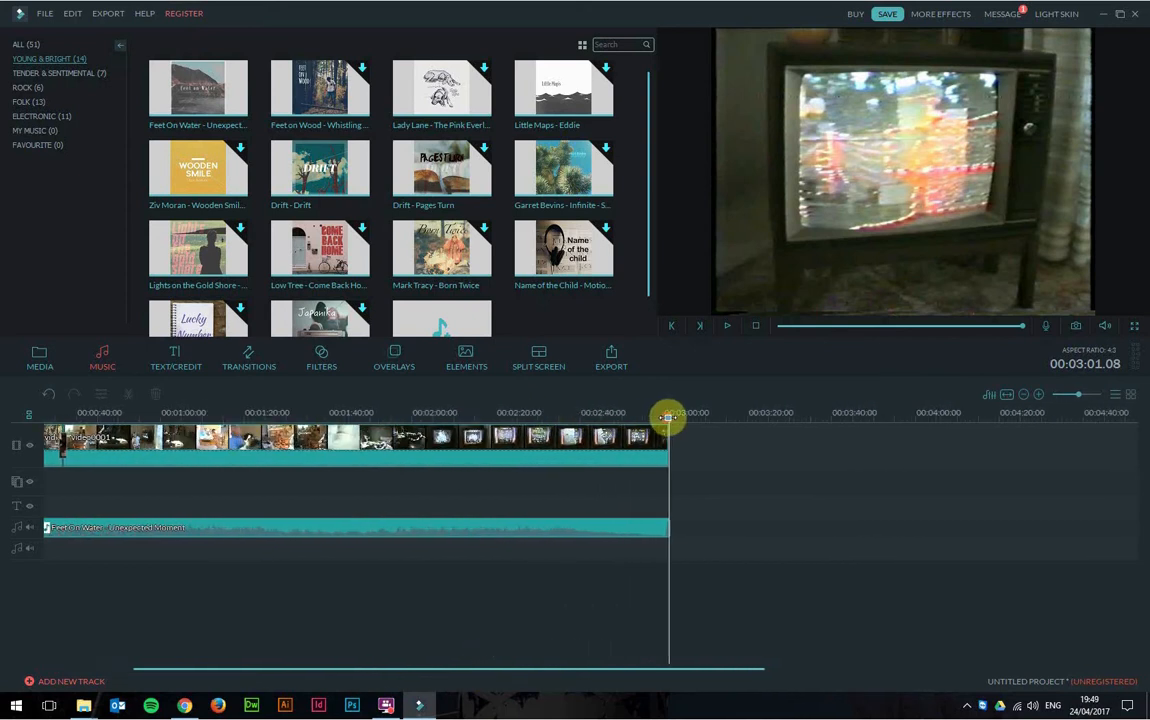
{"action": "left_click_drag", "start_coordinate": [603, 670], "coordinate": [524, 668]}
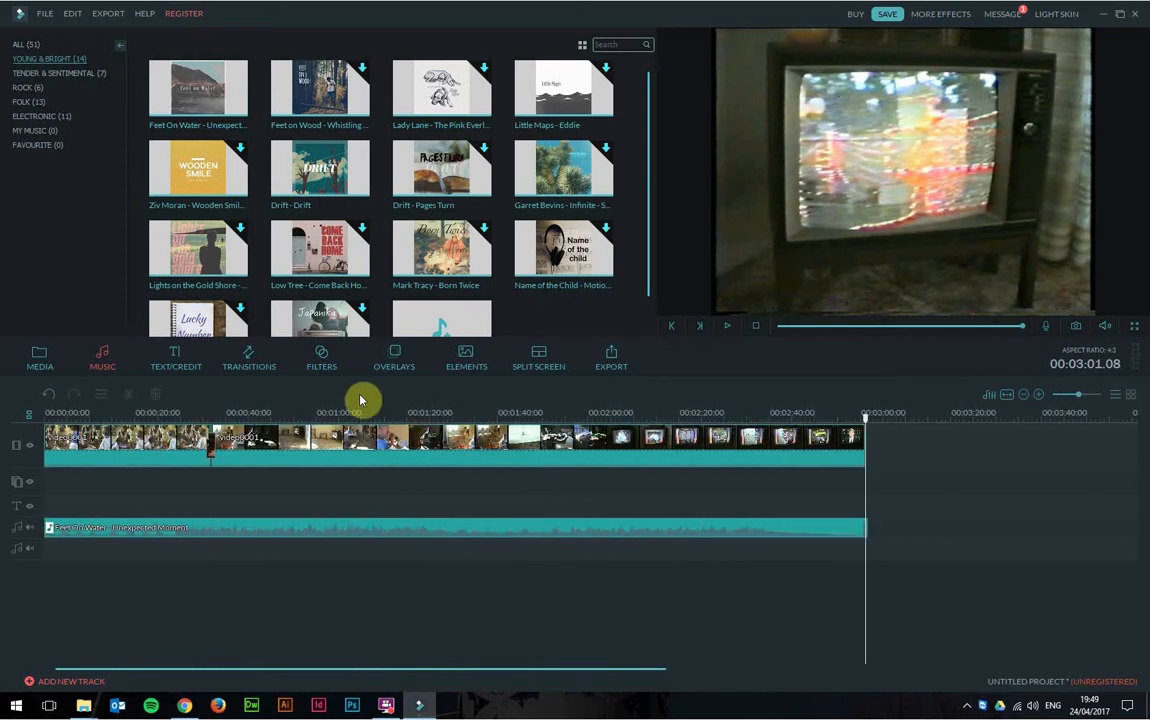
{"action": "left_click", "coordinate": [176, 363]}
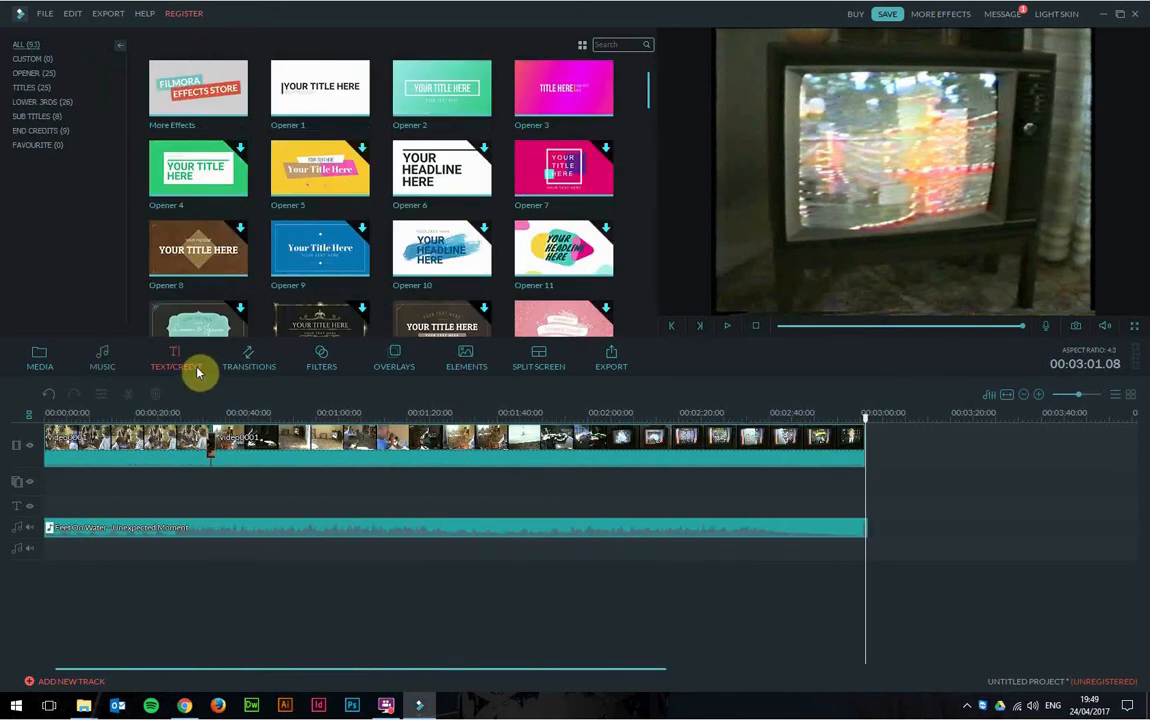
{"action": "left_click", "coordinate": [288, 88]}
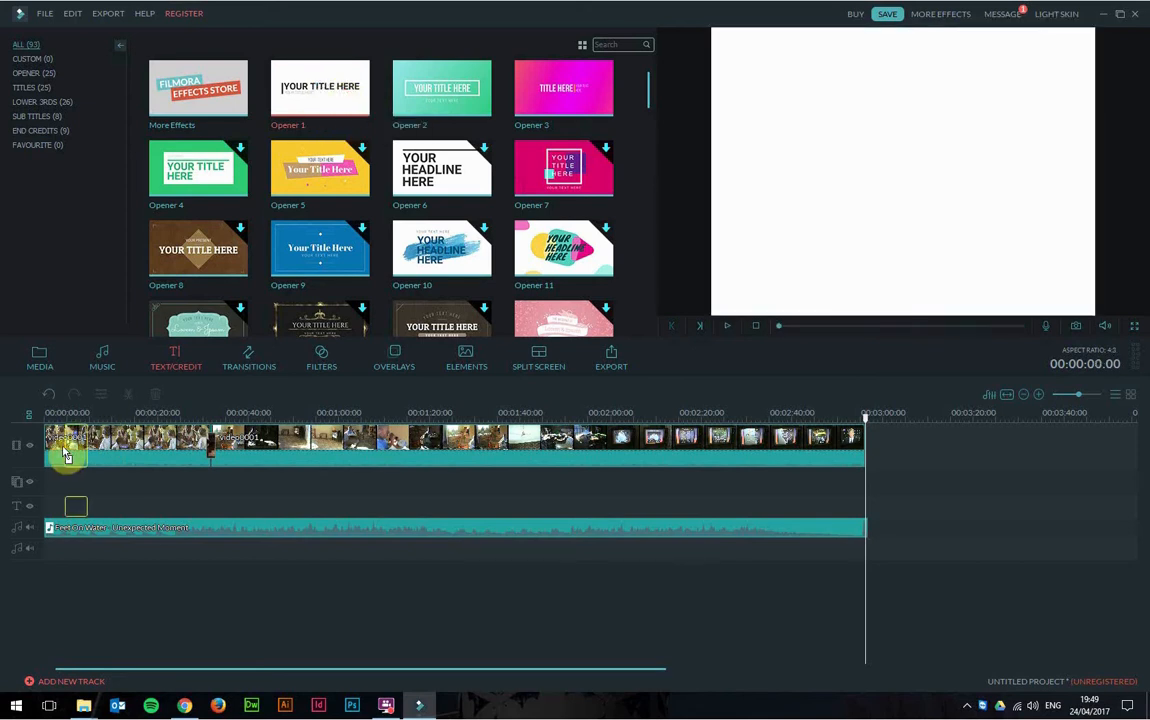
{"action": "left_click_drag", "start_coordinate": [66, 456], "coordinate": [51, 449]}
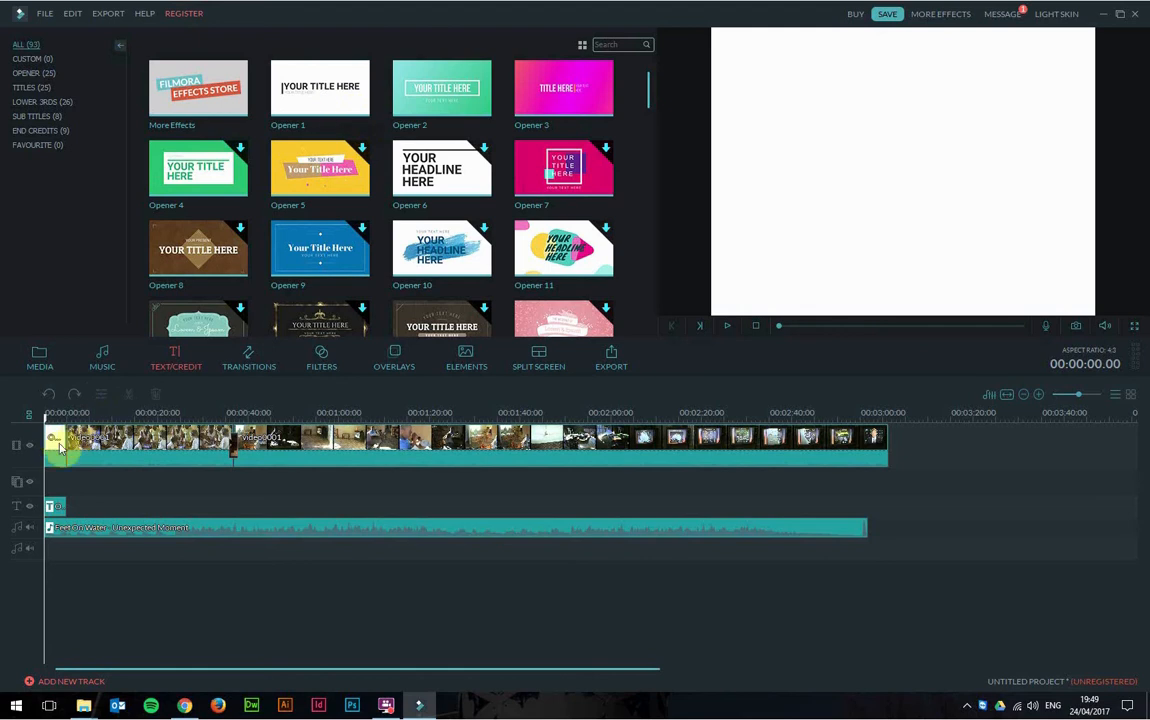
Open the opener's title for editing and change its main heading to "Family Video 1992"
{"action": "double_click", "coordinate": [55, 440]}
{"action": "double_click", "coordinate": [55, 505]}
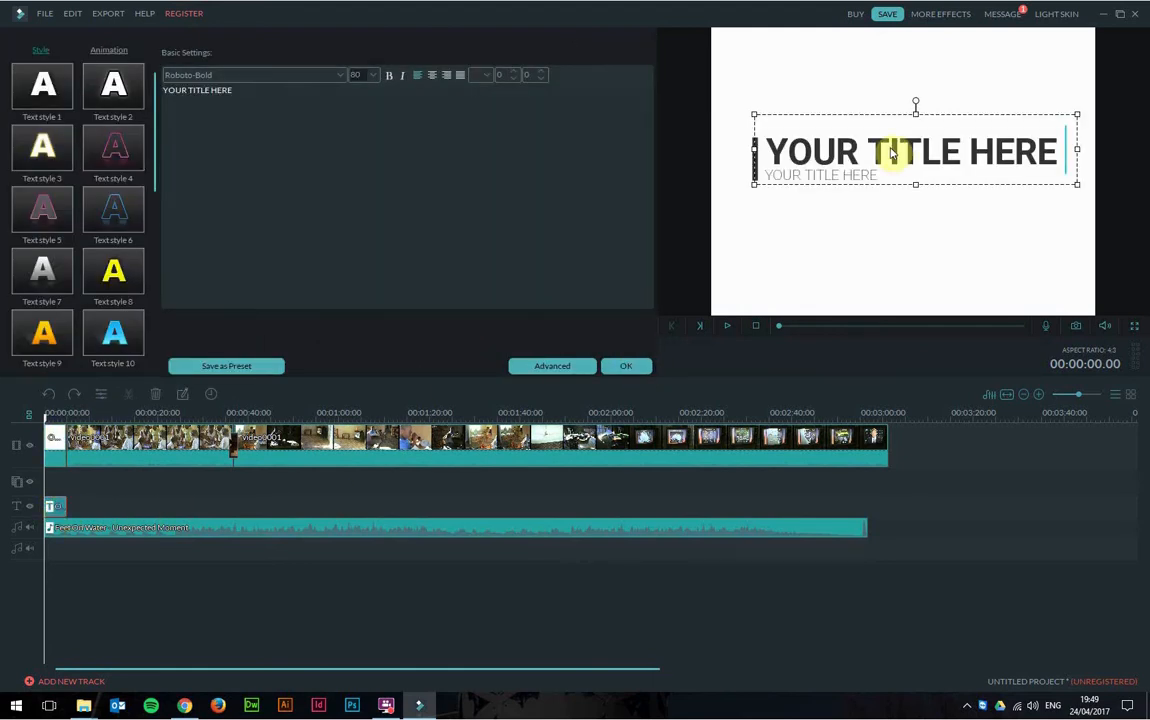
{"action": "left_click", "coordinate": [840, 158]}
{"action": "left_click", "coordinate": [840, 149]}
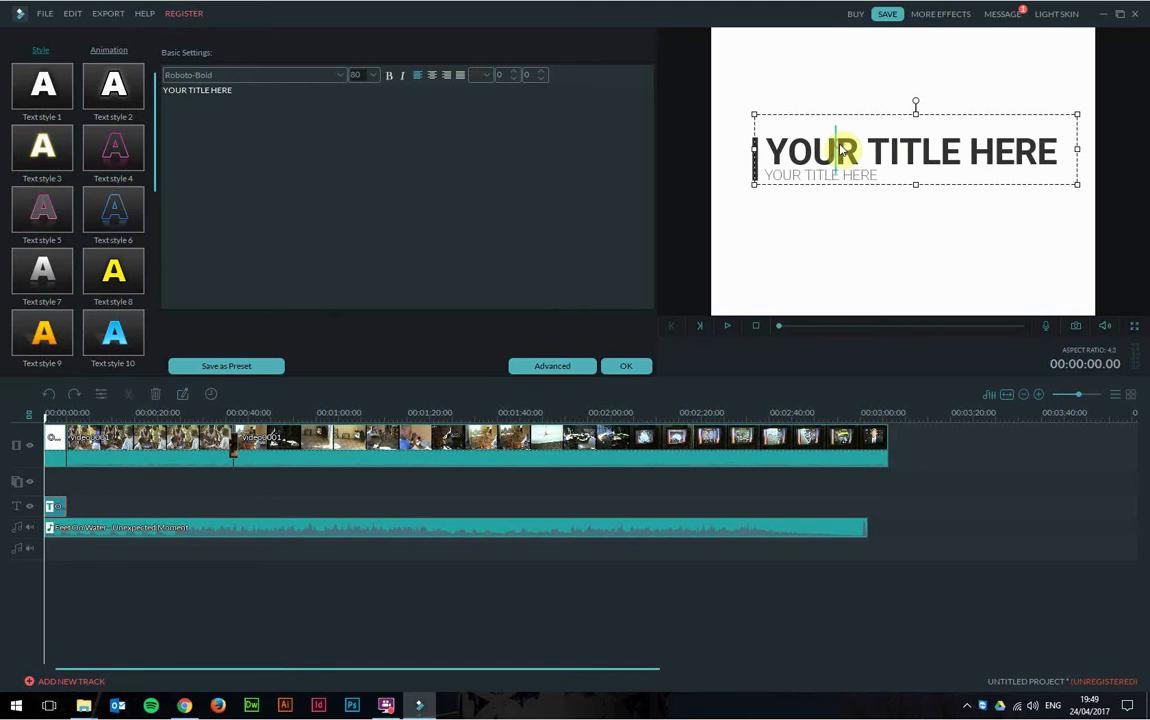
{"action": "left_click_drag", "start_coordinate": [242, 87], "coordinate": [135, 88]}
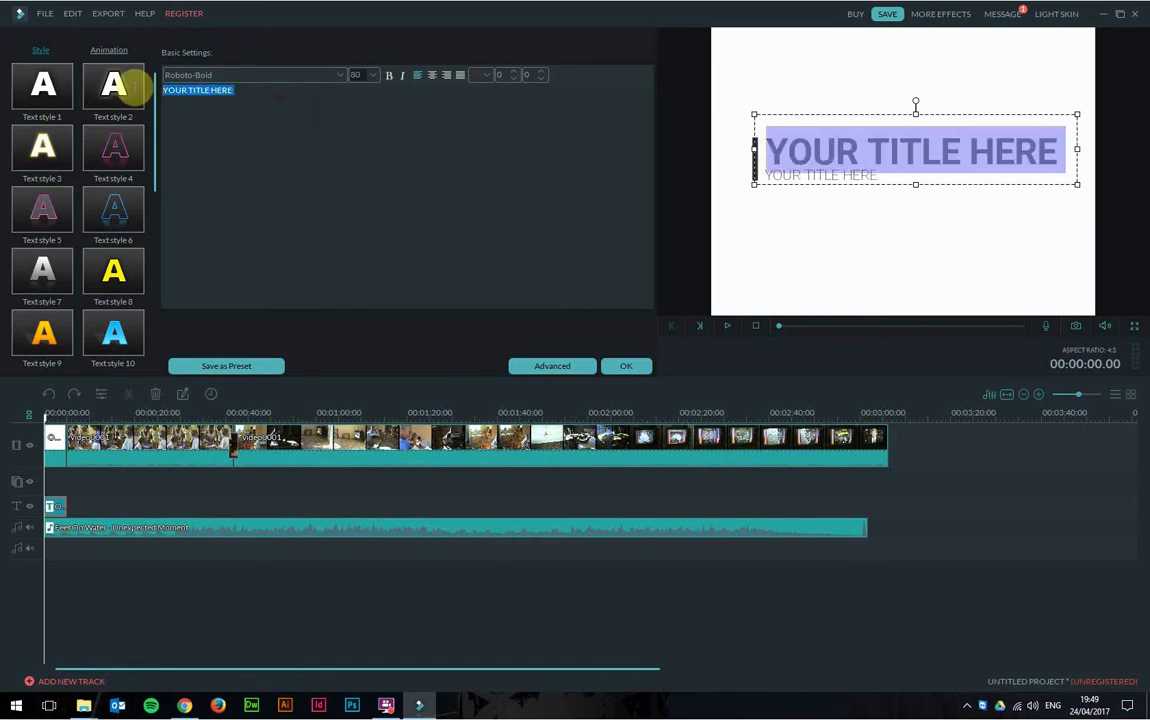
{"action": "type", "text": "F"}
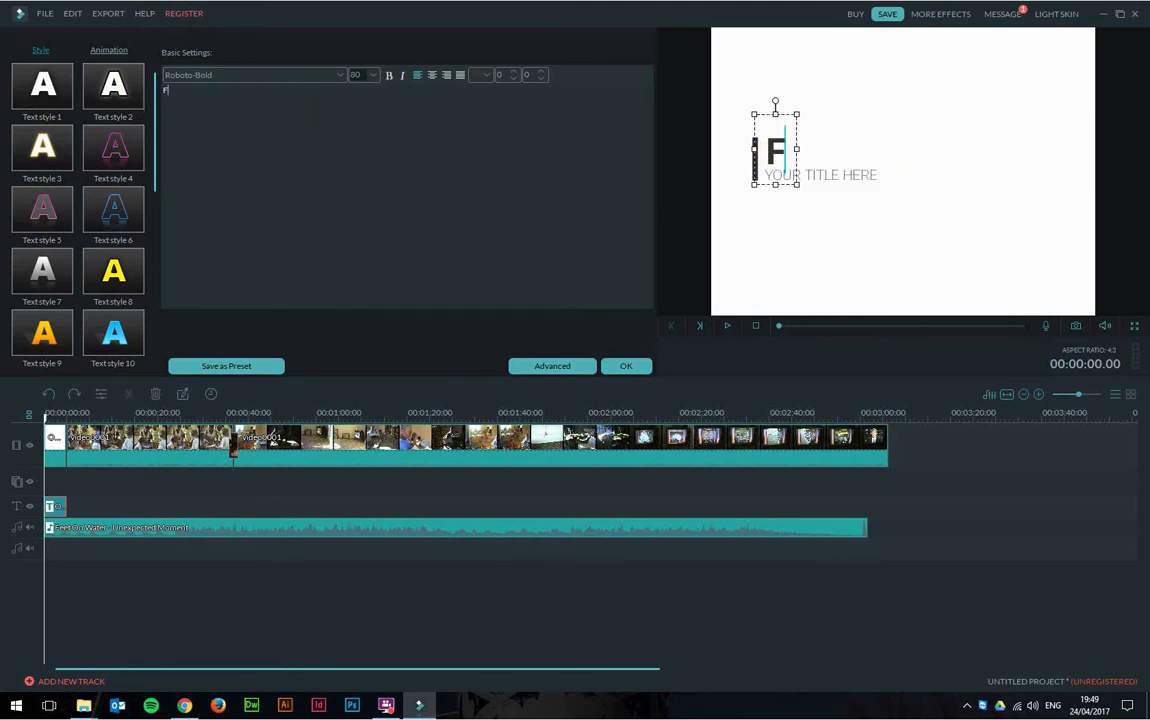
{"action": "type", "text": "amily Video"}
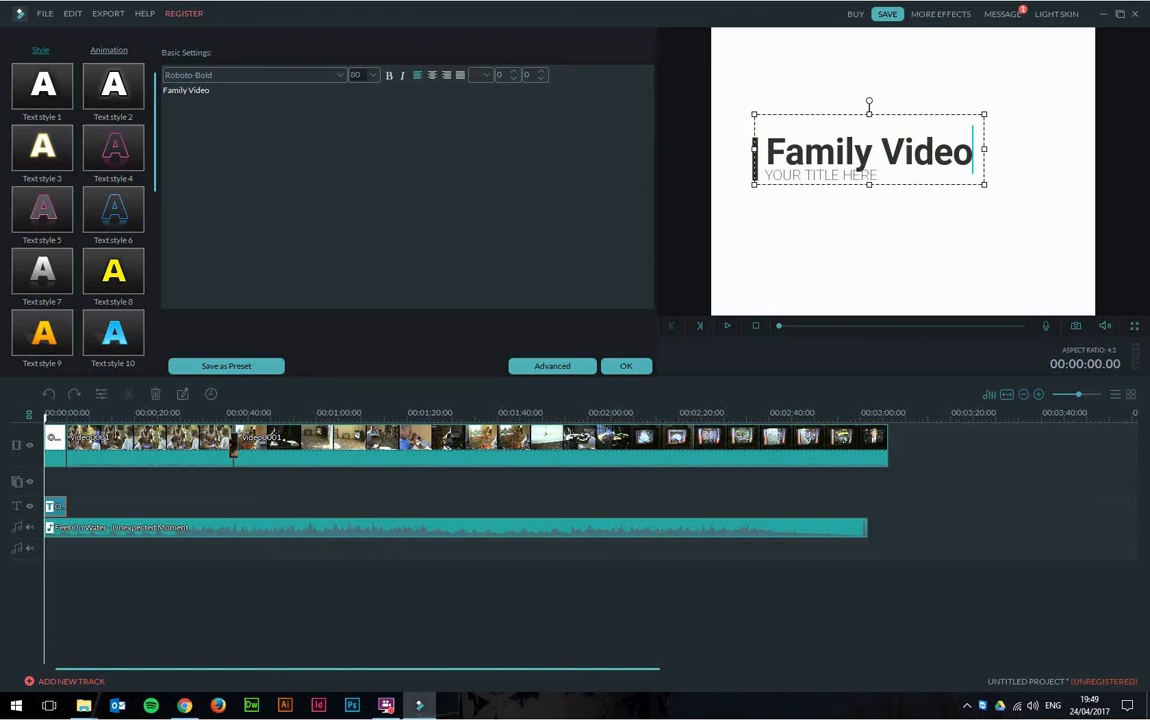
{"action": "type", "text": " 1992"}
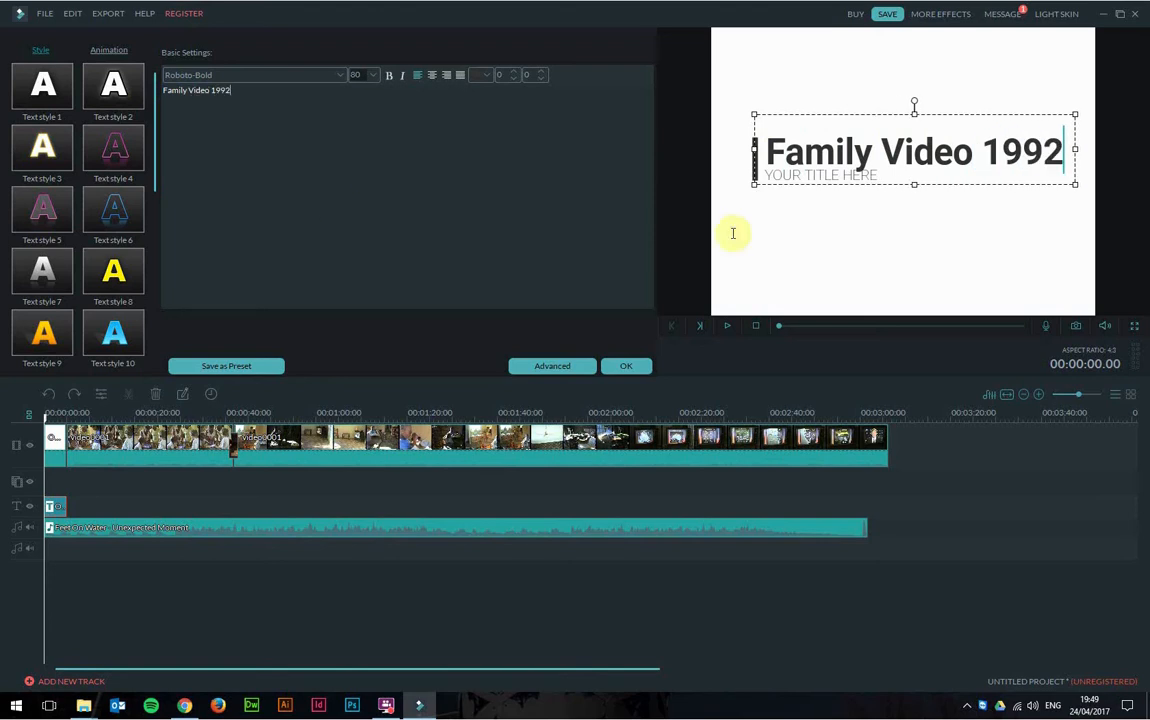
Change the opener's smaller subtitle line to "Brisbane, Australia" and accept the title edits
{"action": "left_click", "coordinate": [809, 175]}
{"action": "left_click_drag", "start_coordinate": [240, 92], "coordinate": [121, 84]}
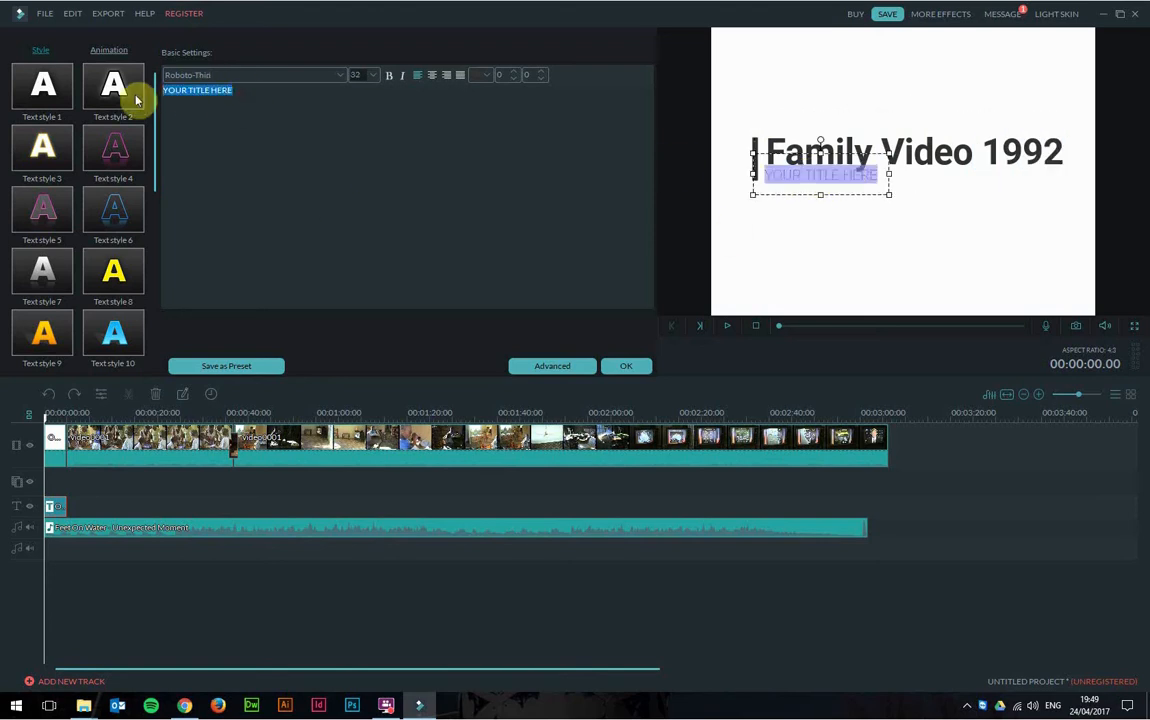
{"action": "type", "text": "Brisbane, Australia"}
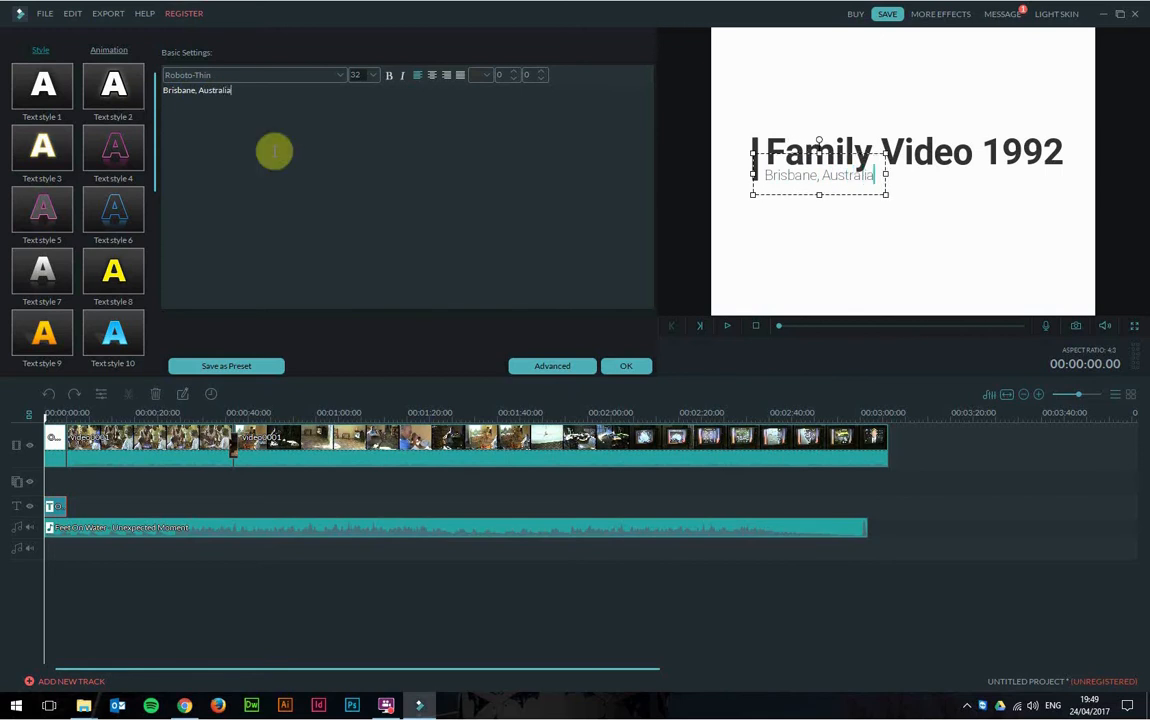
{"action": "left_click", "coordinate": [773, 246]}
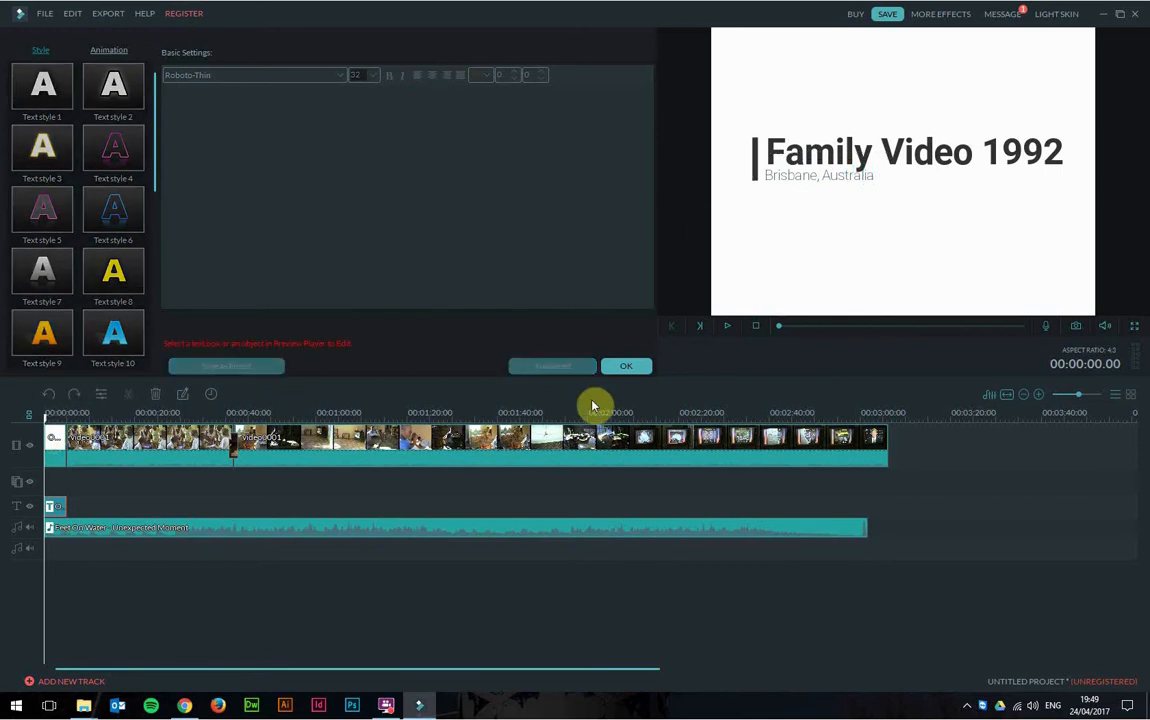
{"action": "left_click", "coordinate": [625, 365]}
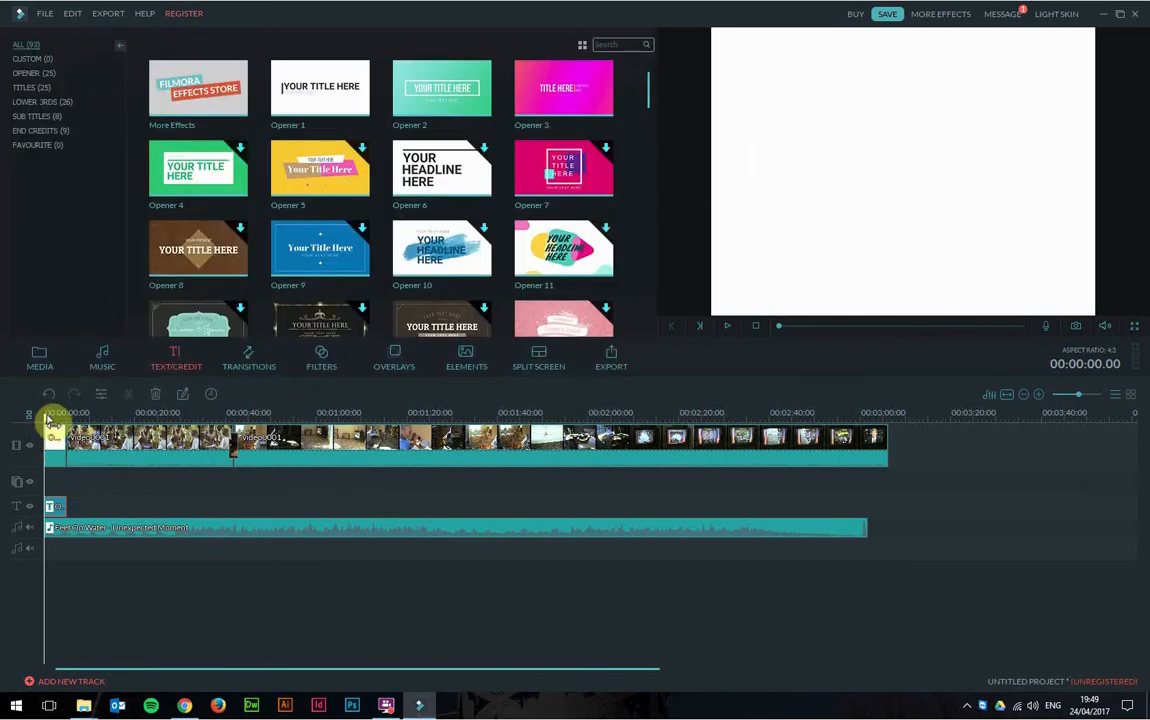
Apply the ColourDistance transition at the join between the opener and the first video clip
{"action": "left_click_drag", "start_coordinate": [47, 421], "coordinate": [76, 427]}
{"action": "left_click", "coordinate": [249, 358]}
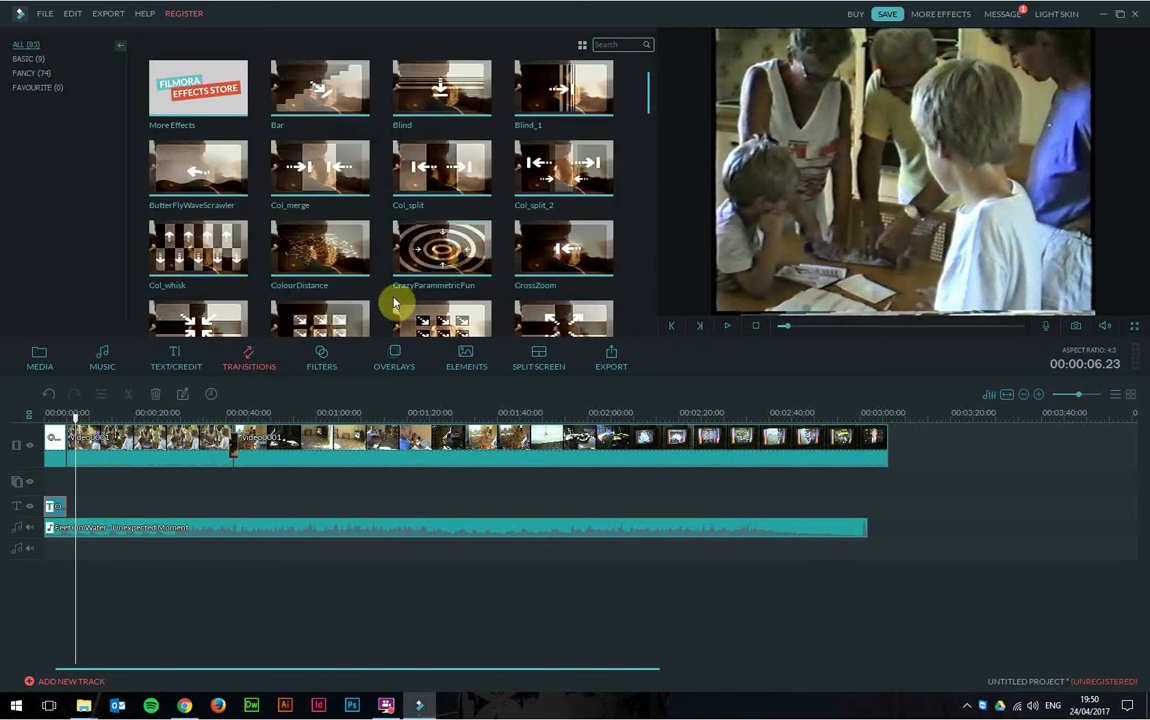
{"action": "left_click", "coordinate": [334, 249]}
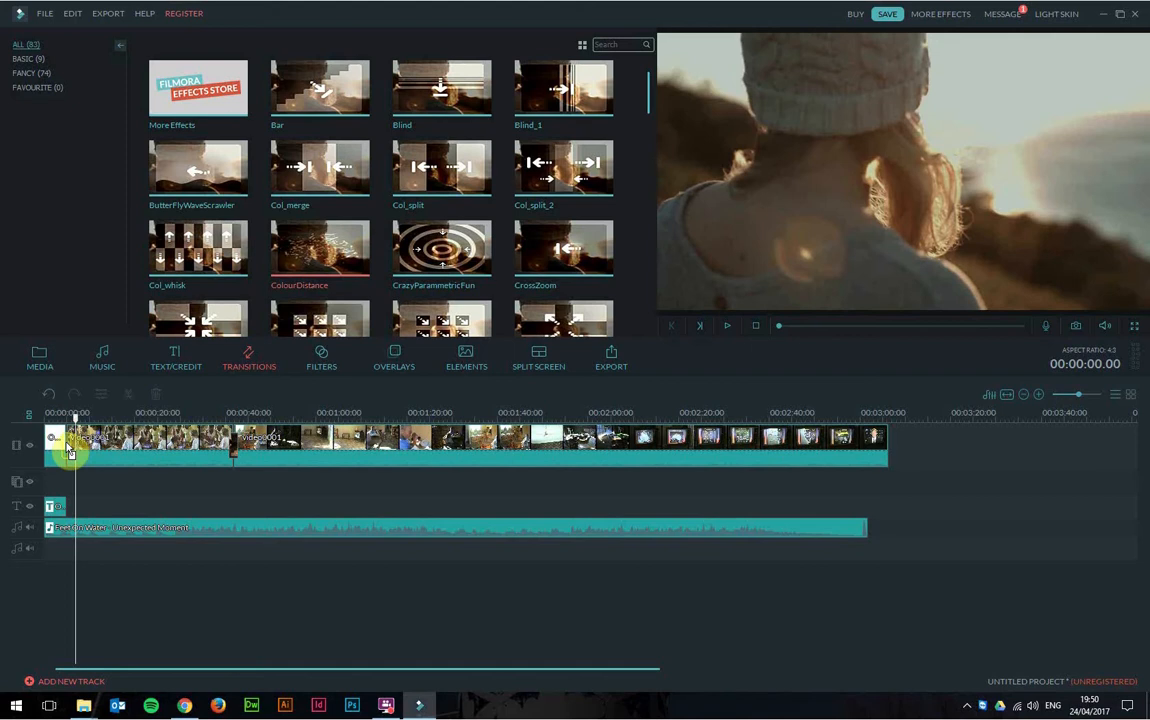
{"action": "left_click_drag", "start_coordinate": [67, 446], "coordinate": [66, 447]}
Play the sequence from the beginning to check the opener title and its transition into the footage
{"action": "key", "text": "space"}
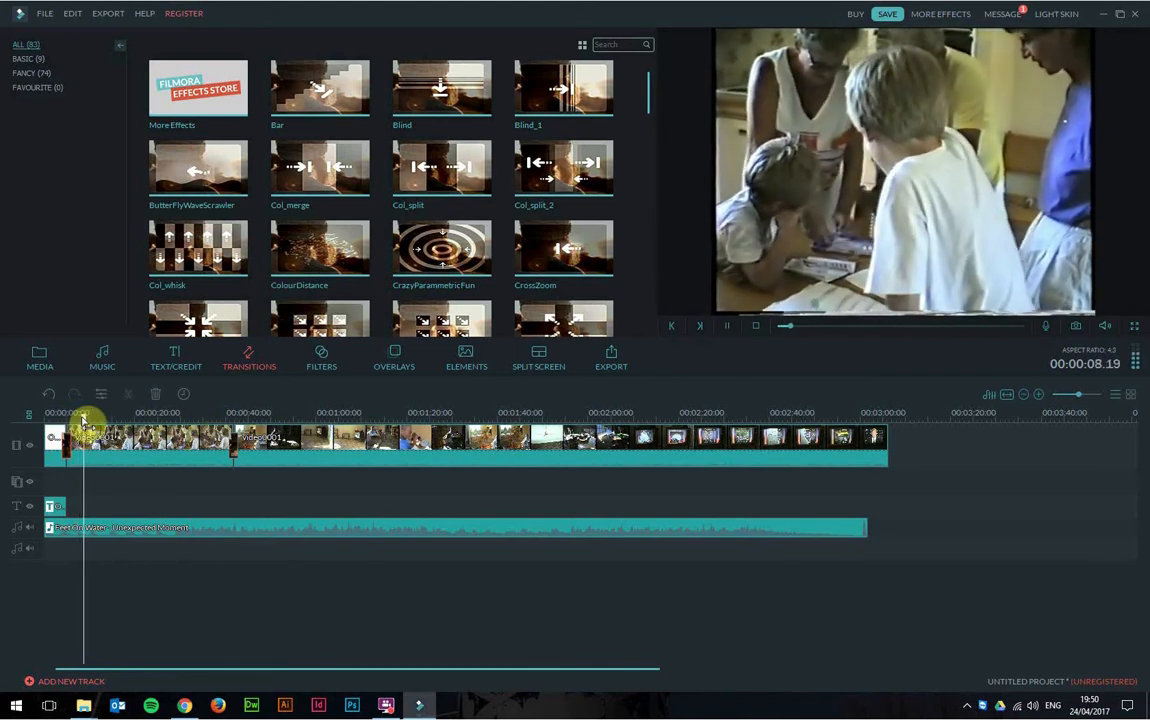
{"action": "key", "text": "space"}
{"action": "left_click_drag", "start_coordinate": [90, 422], "coordinate": [42, 422]}
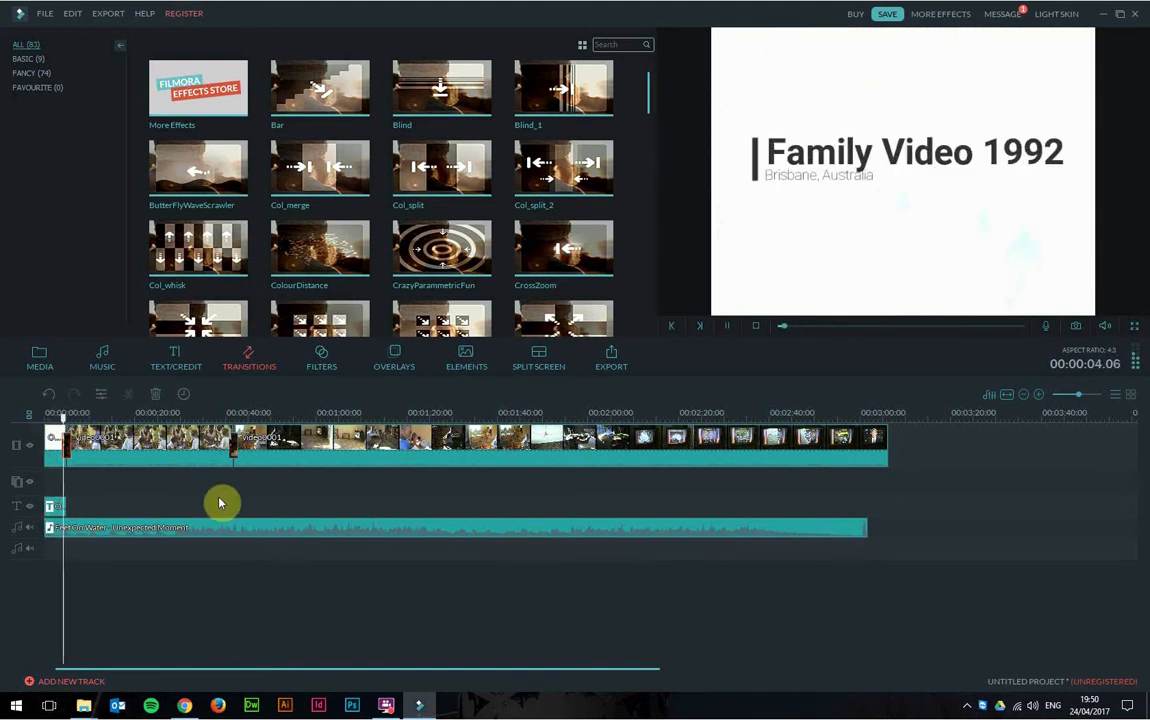
{"action": "left_click", "coordinate": [90, 421]}
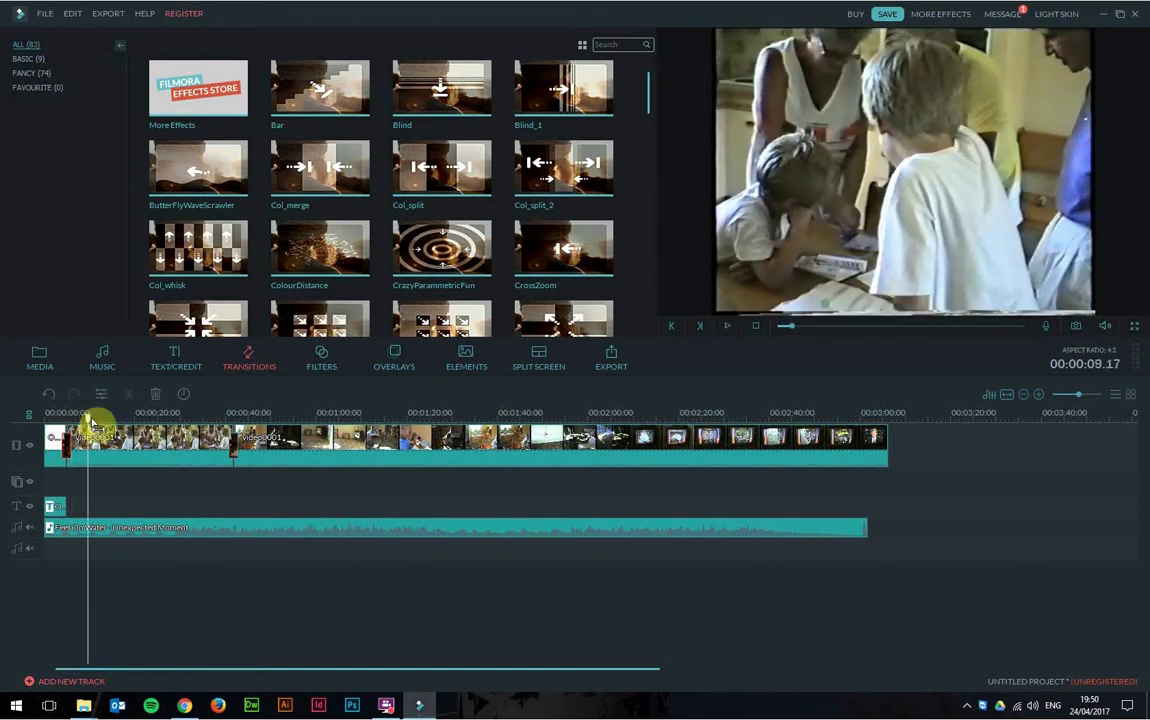
Add the Photo image from the media album to the end of the video track, after the last clip
{"action": "left_click_drag", "start_coordinate": [90, 421], "coordinate": [403, 418]}
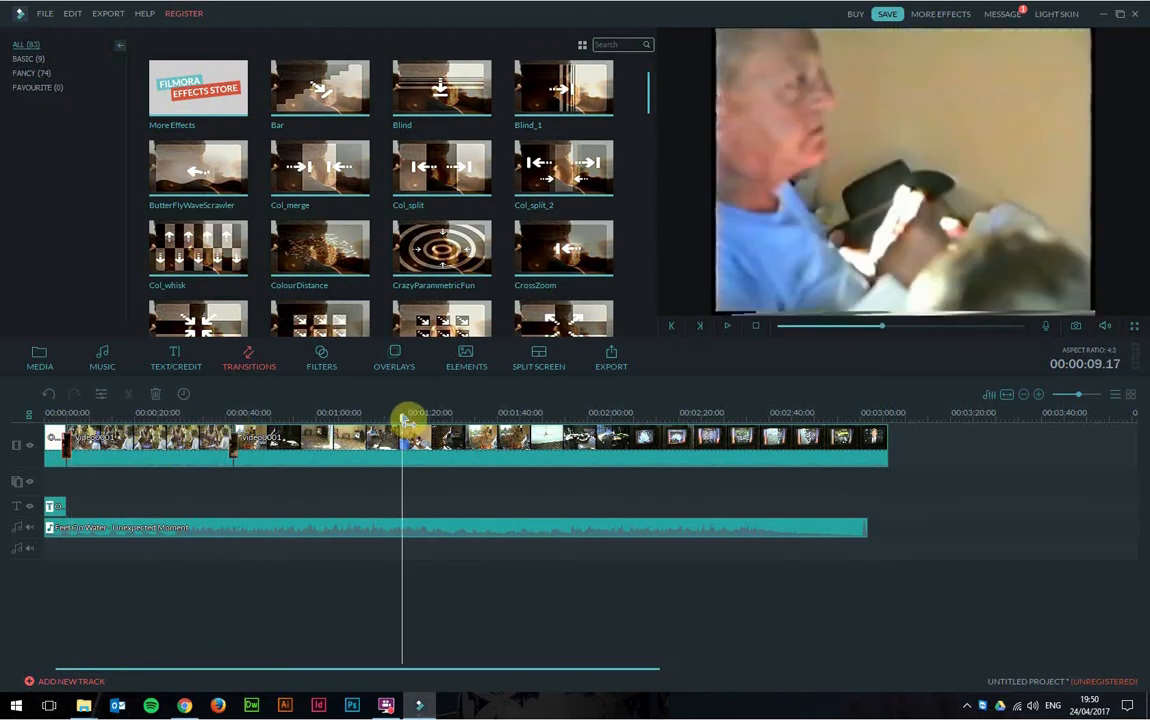
{"action": "left_click", "coordinate": [40, 366]}
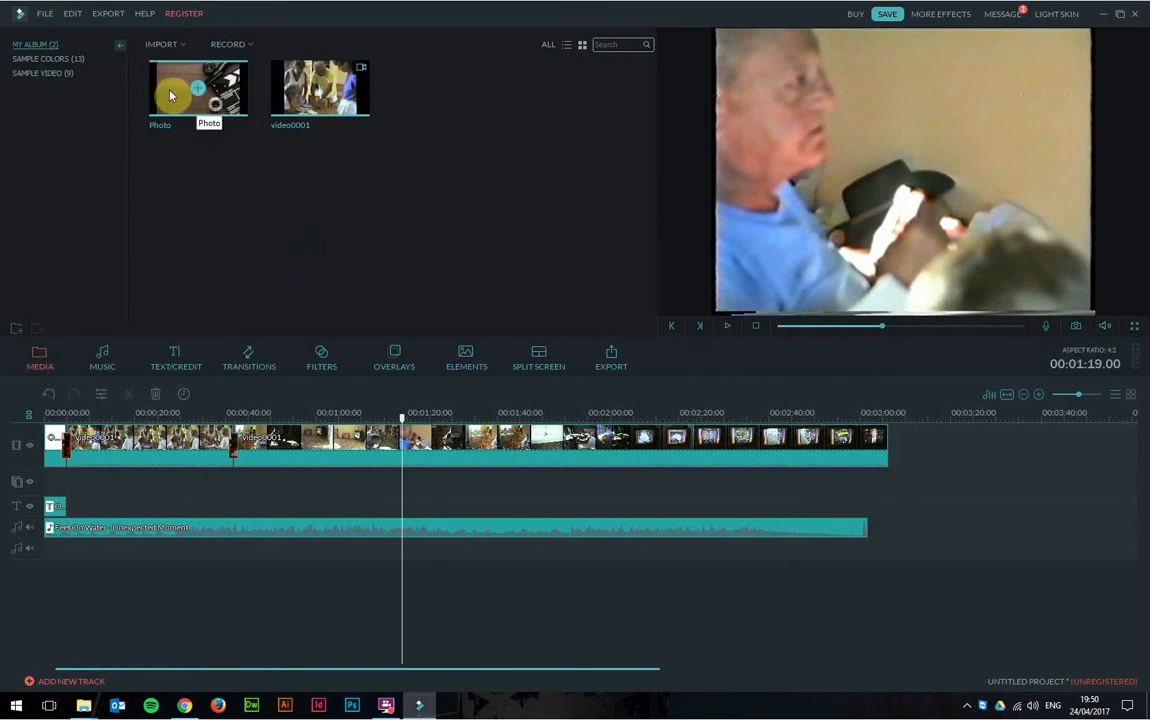
{"action": "left_click_drag", "start_coordinate": [170, 95], "coordinate": [903, 420]}
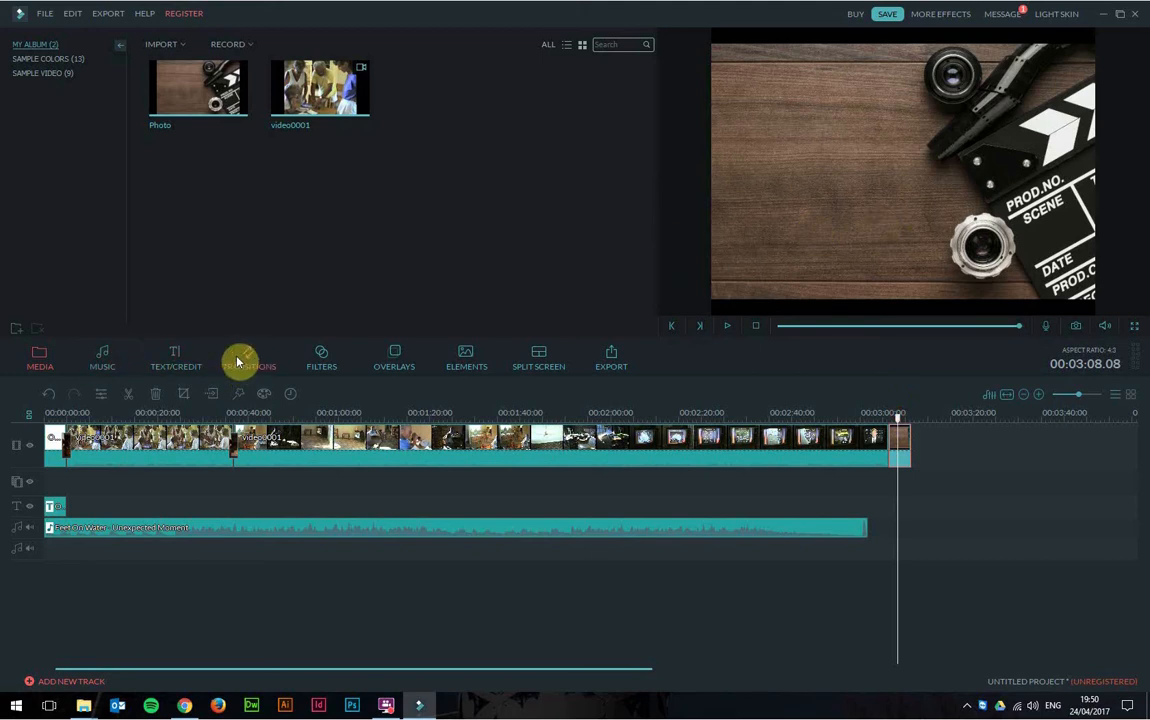
Add the Credits 2 end credit to the text track, aligned with the start of the closing photo
{"action": "left_click", "coordinate": [171, 356]}
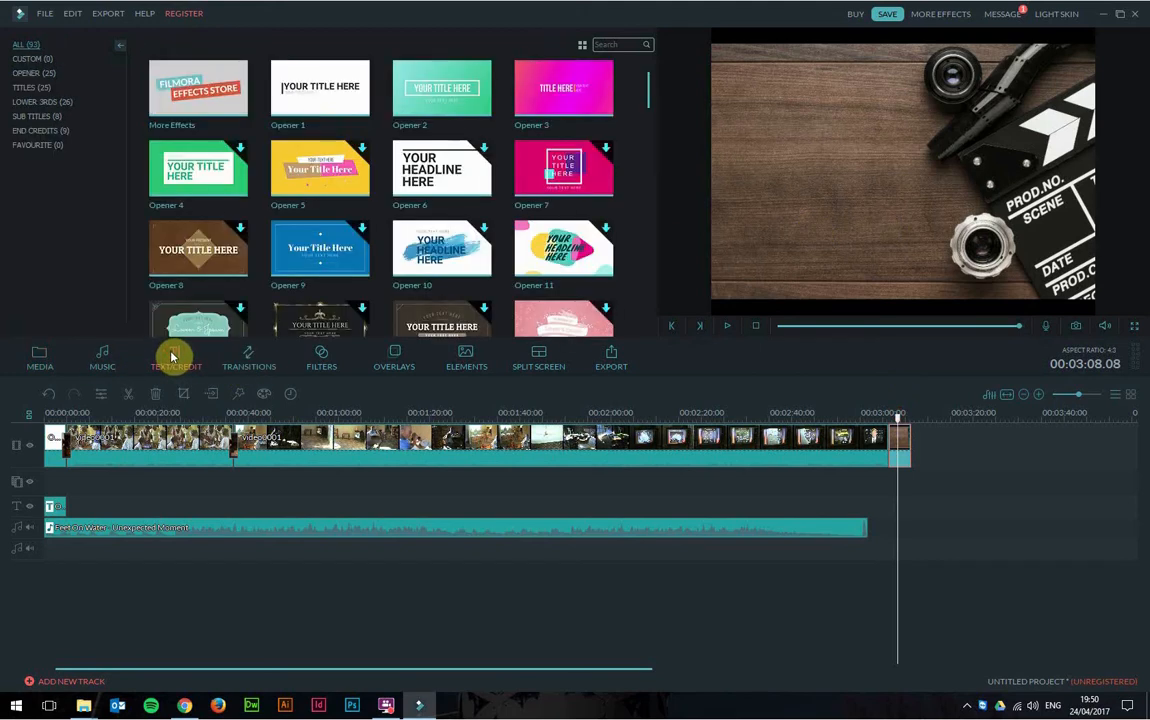
{"action": "left_click", "coordinate": [30, 132]}
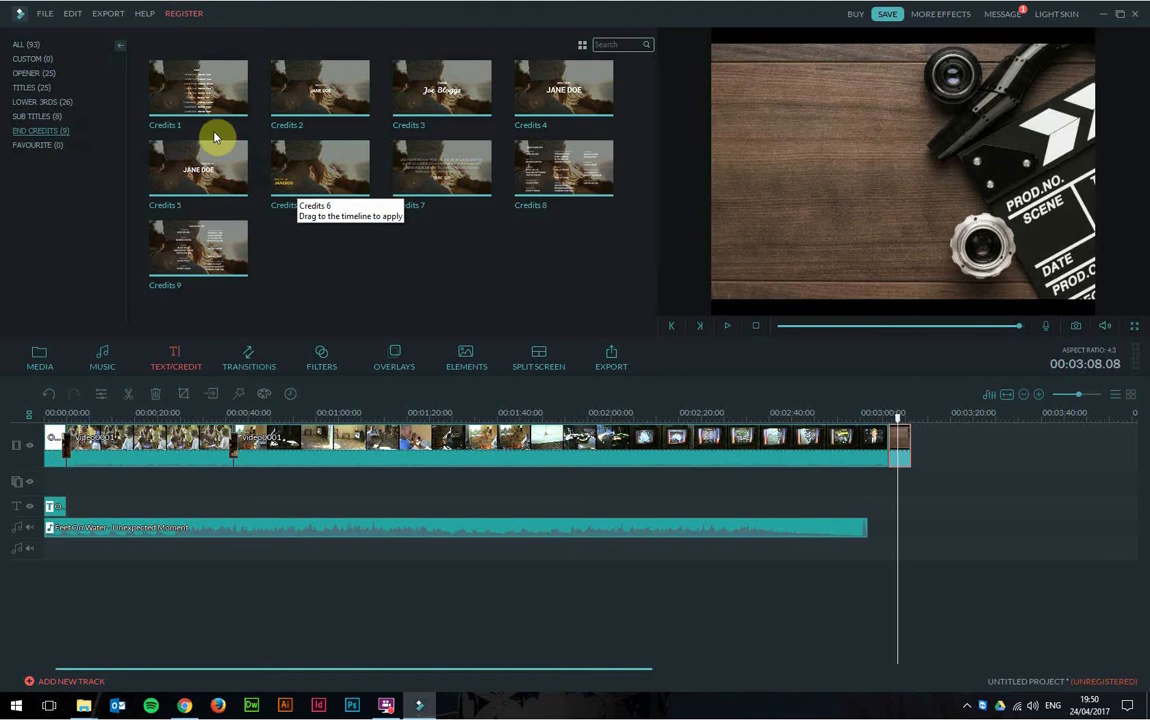
{"action": "left_click", "coordinate": [286, 88]}
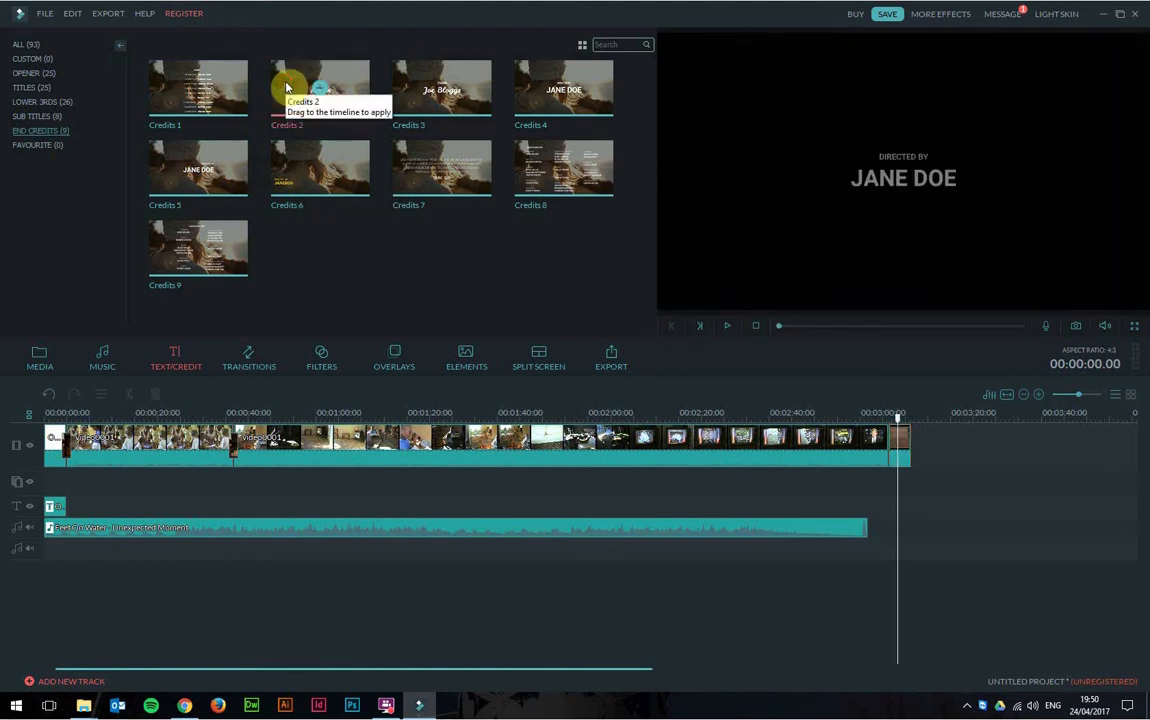
{"action": "left_click_drag", "start_coordinate": [284, 83], "coordinate": [879, 503]}
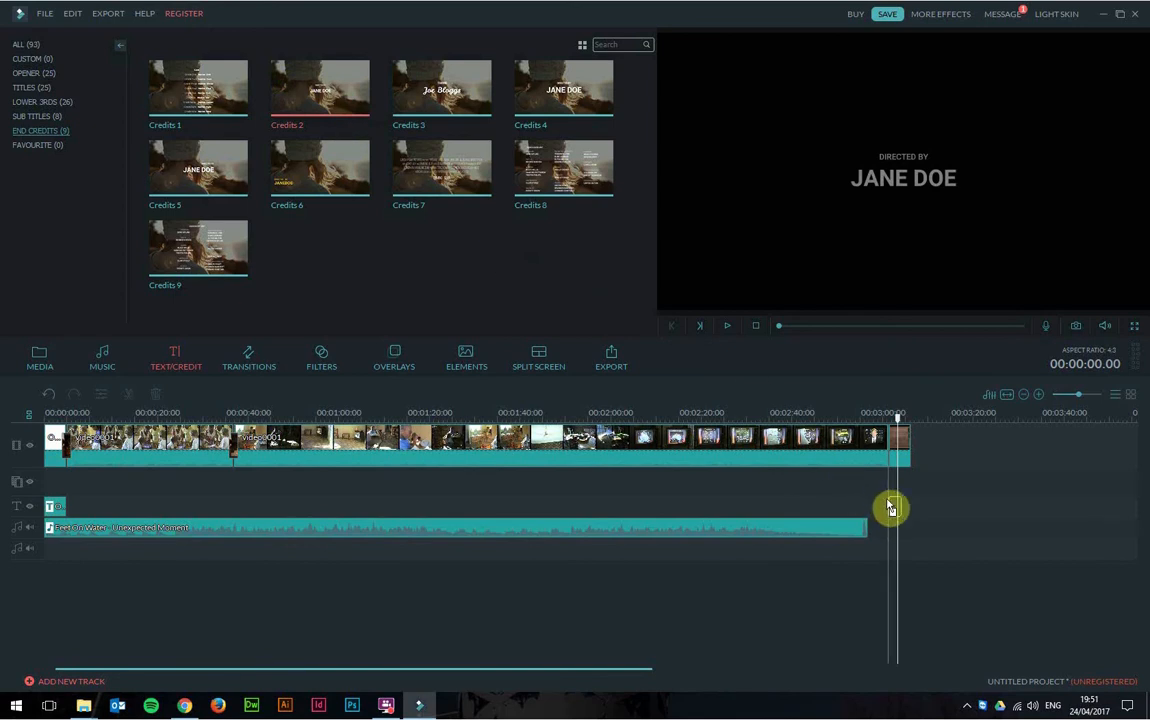
{"action": "left_click_drag", "start_coordinate": [890, 505], "coordinate": [892, 506]}
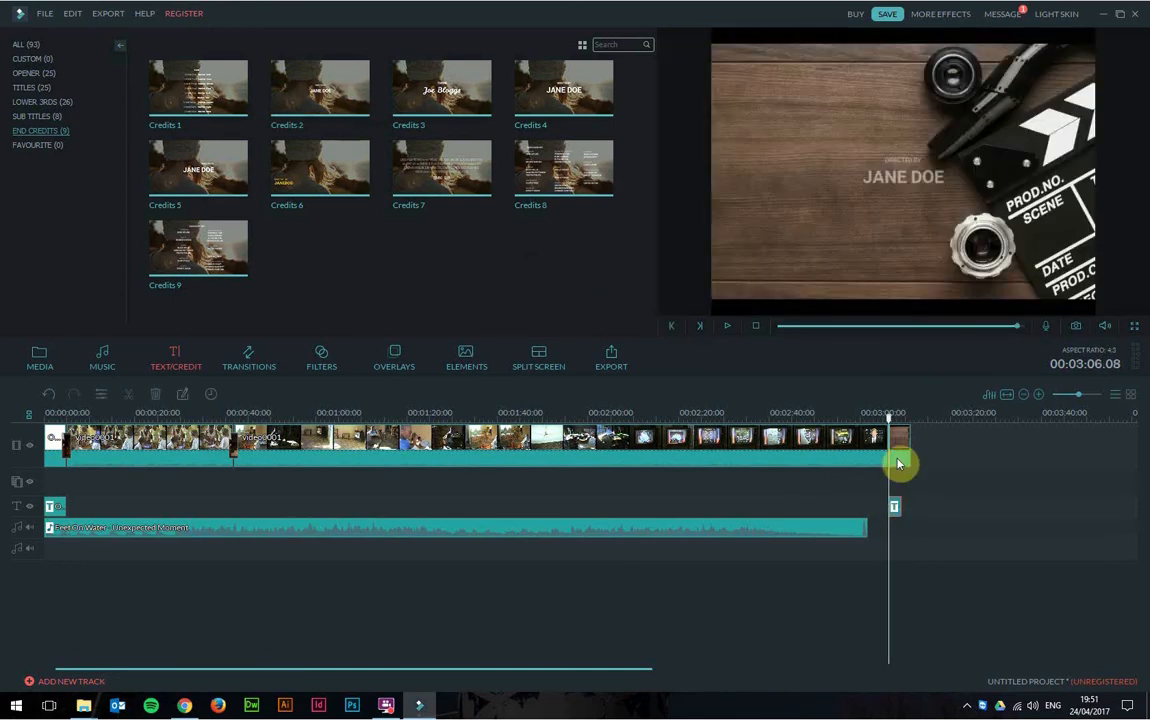
Extend the end credit on the text track so it finishes together with the closing photo
{"action": "mouse_move", "coordinate": [891, 424]}
{"action": "left_mouse_down"}
{"action": "mouse_move", "coordinate": [906, 426]}
{"action": "mouse_move", "coordinate": [890, 424]}
{"action": "left_mouse_up"}
{"action": "left_click_drag", "start_coordinate": [899, 509], "coordinate": [897, 508]}
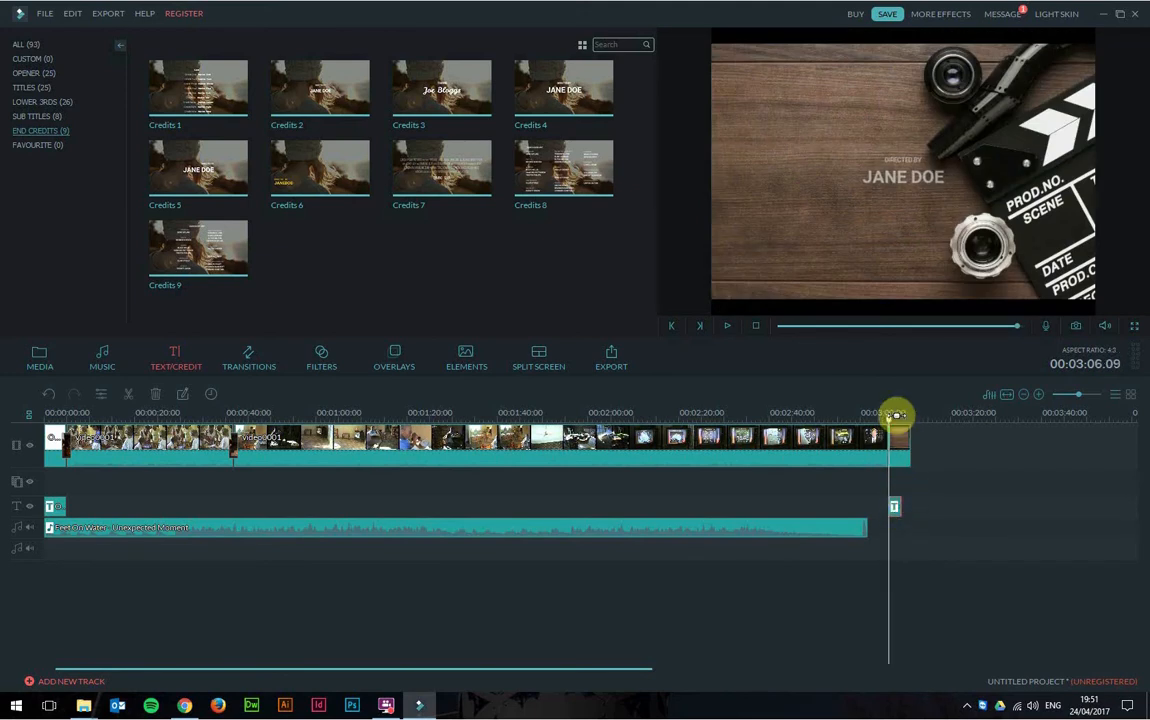
{"action": "left_click_drag", "start_coordinate": [893, 423], "coordinate": [924, 424]}
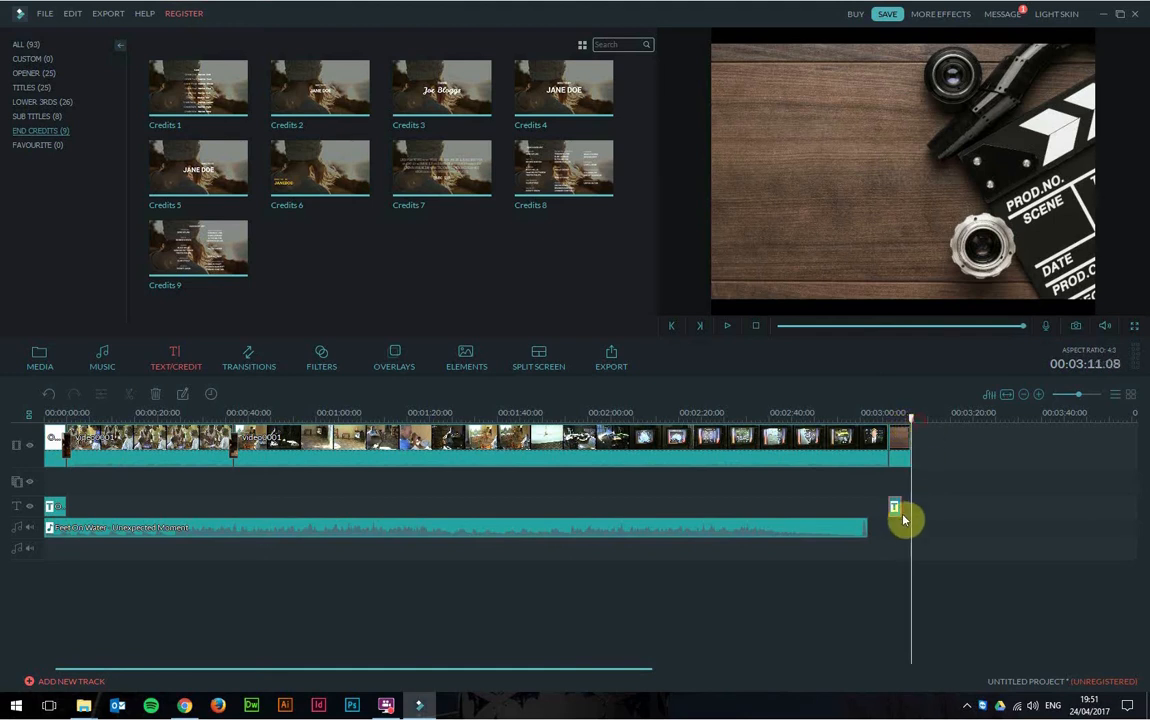
{"action": "left_click", "coordinate": [898, 512]}
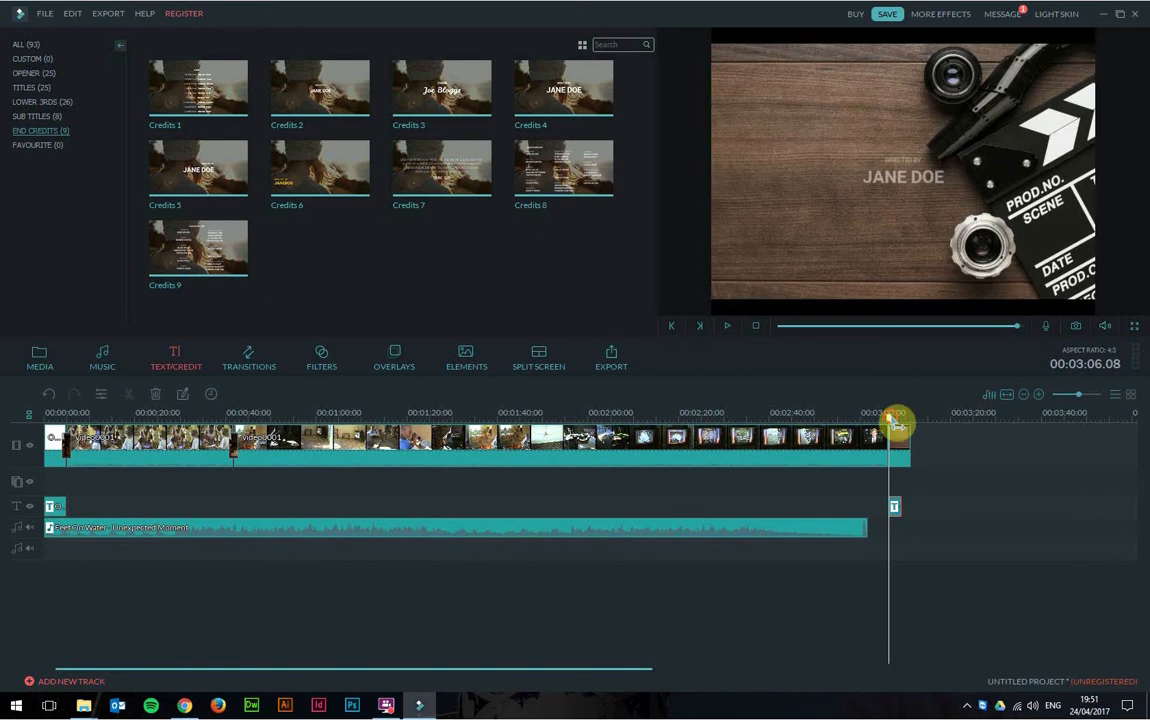
{"action": "mouse_move", "coordinate": [893, 418]}
{"action": "left_mouse_down"}
{"action": "mouse_move", "coordinate": [911, 437]}
{"action": "mouse_move", "coordinate": [889, 419]}
{"action": "left_mouse_up"}
{"action": "left_click", "coordinate": [905, 444]}
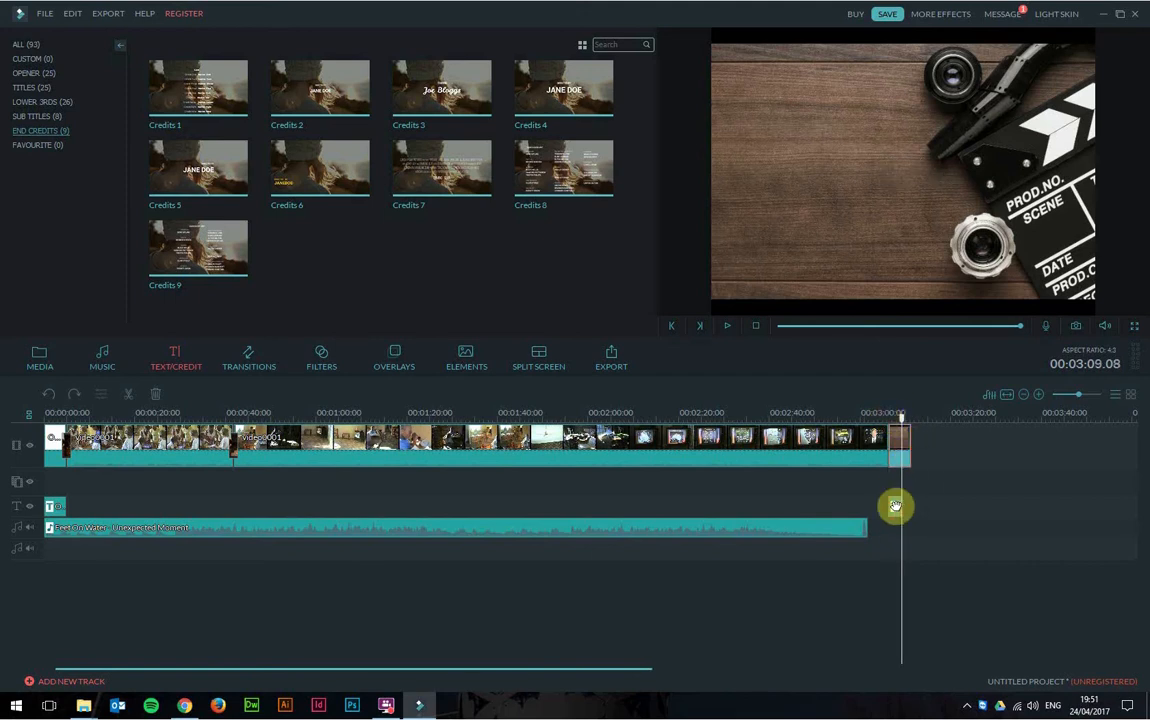
{"action": "left_click_drag", "start_coordinate": [895, 506], "coordinate": [910, 503]}
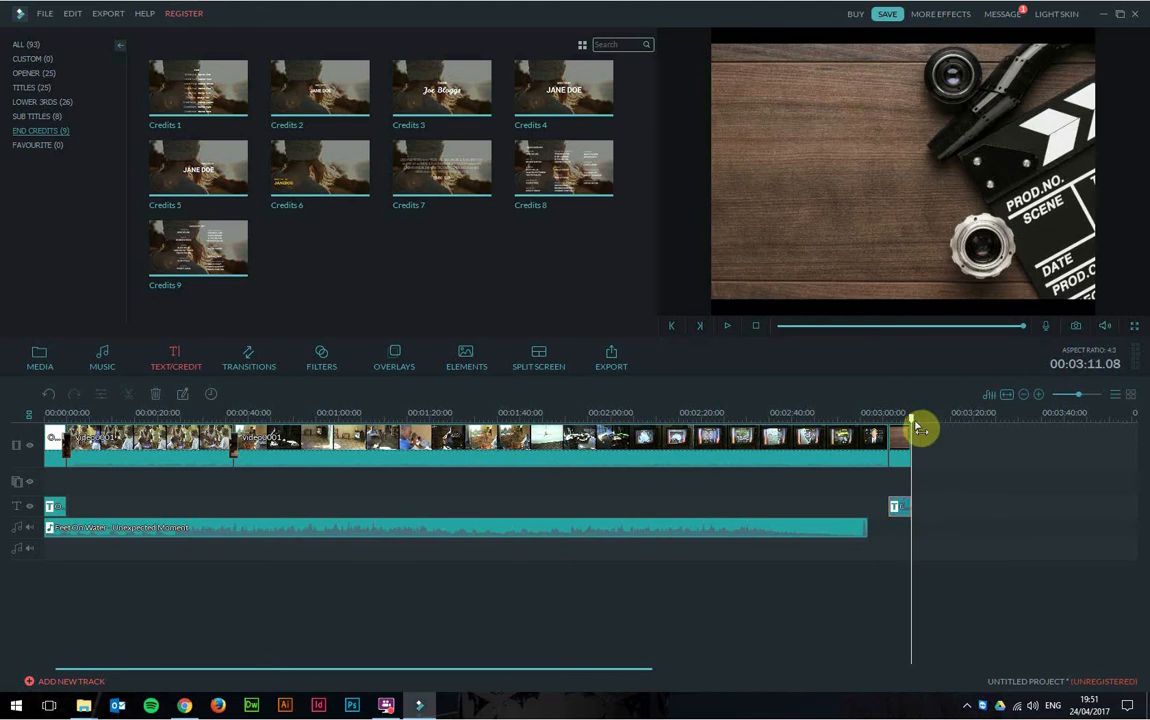
Move the end credit's text box left onto the empty wooden area of the photo and accept the title edits
{"action": "mouse_move", "coordinate": [913, 425]}
{"action": "left_mouse_down"}
{"action": "mouse_move", "coordinate": [886, 425]}
{"action": "mouse_move", "coordinate": [912, 427]}
{"action": "left_mouse_up"}
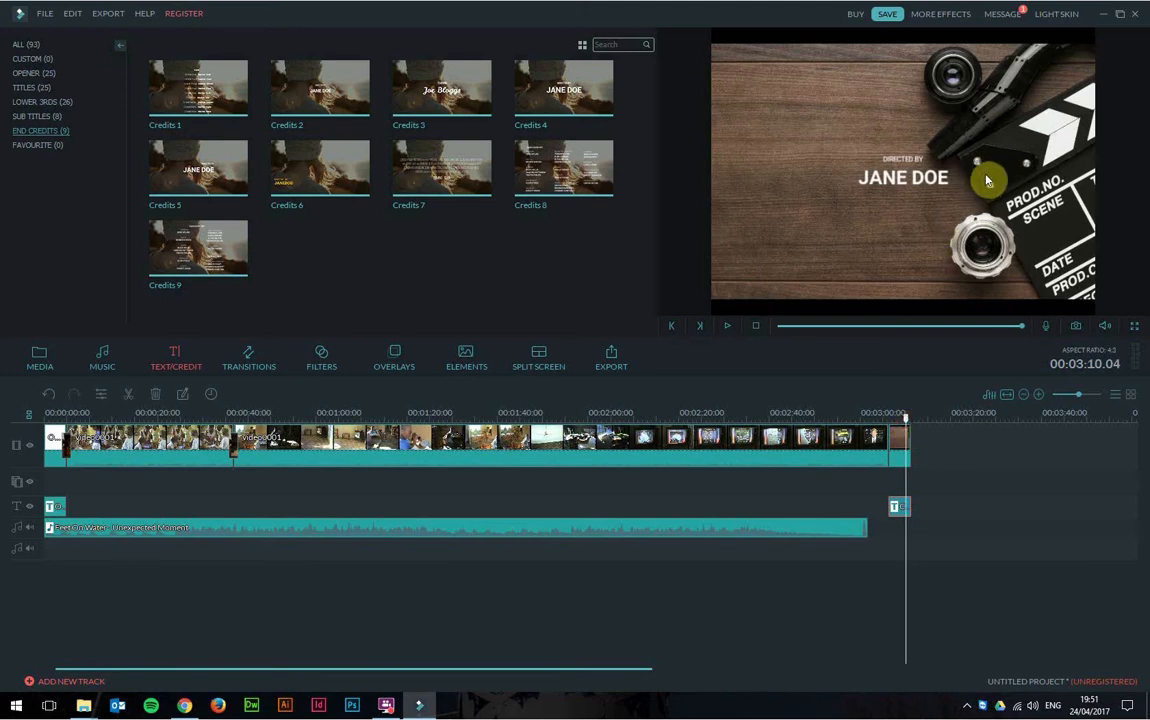
{"action": "double_click", "coordinate": [870, 188]}
{"action": "left_click", "coordinate": [894, 542]}
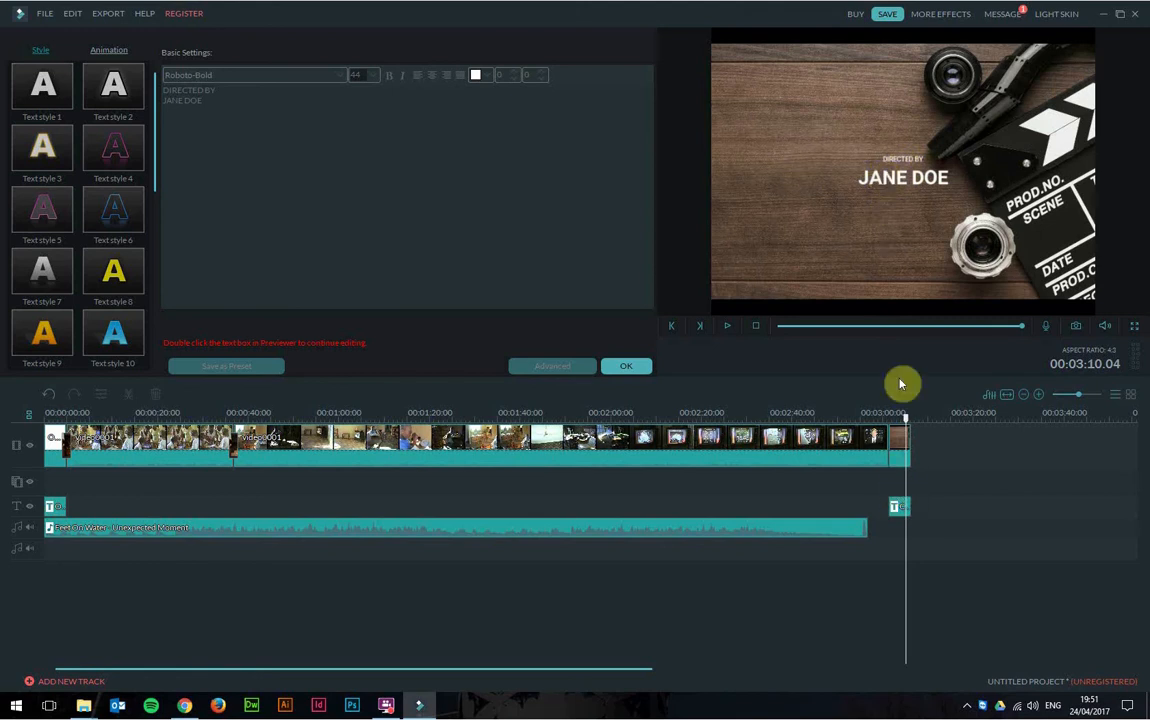
{"action": "double_click", "coordinate": [880, 184]}
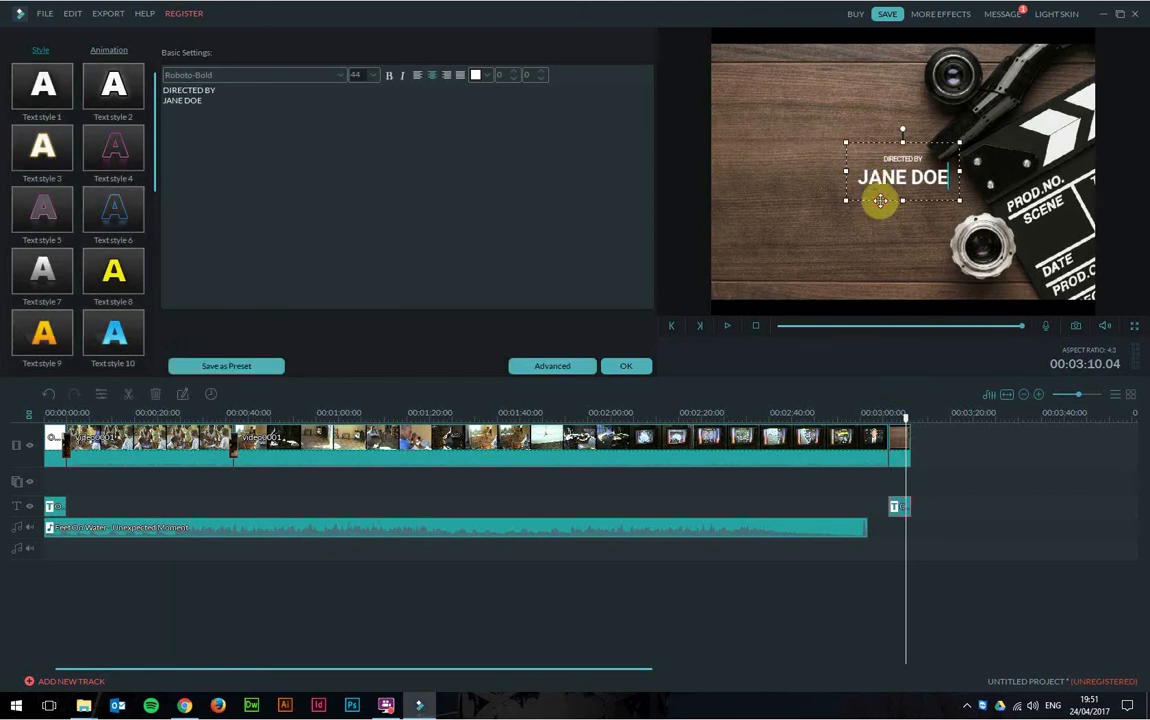
{"action": "left_click_drag", "start_coordinate": [880, 200], "coordinate": [795, 199]}
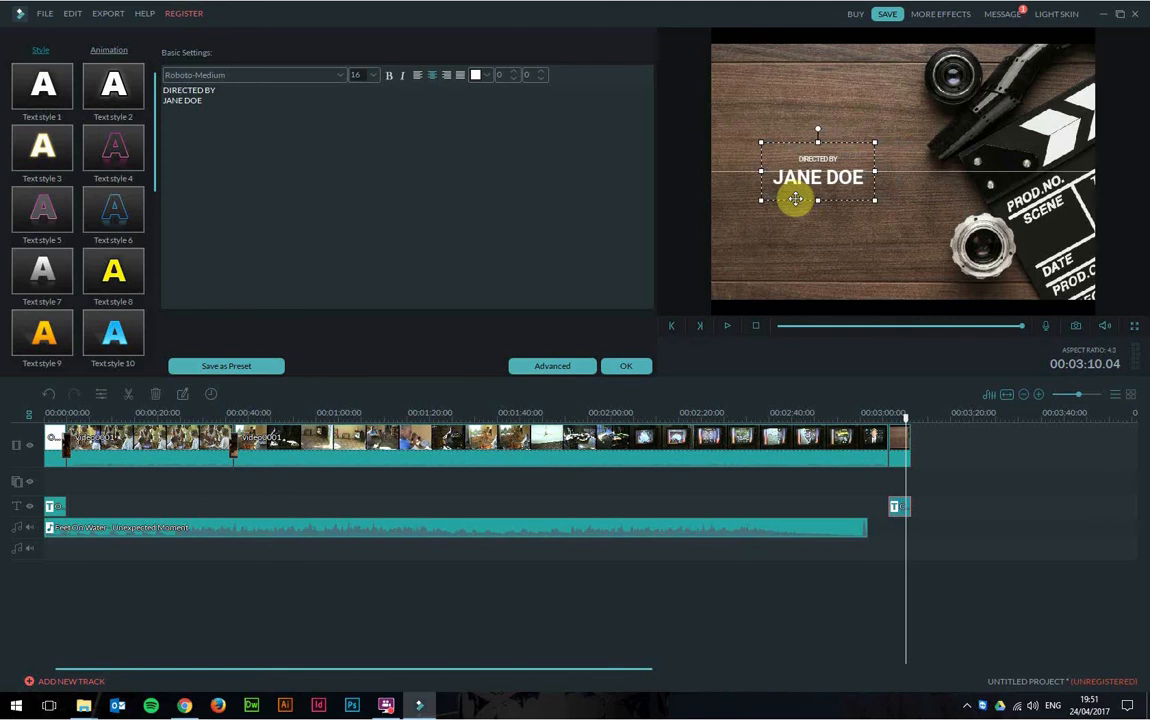
{"action": "left_click", "coordinate": [996, 455]}
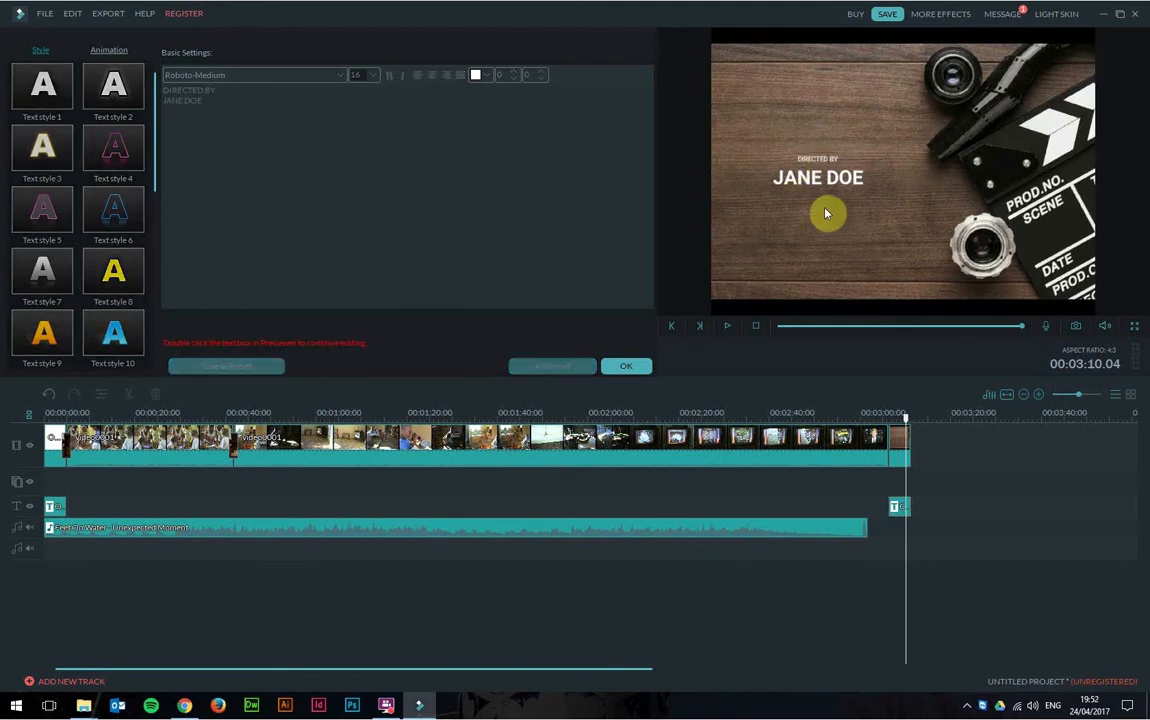
{"action": "left_click_drag", "start_coordinate": [906, 415], "coordinate": [883, 420]}
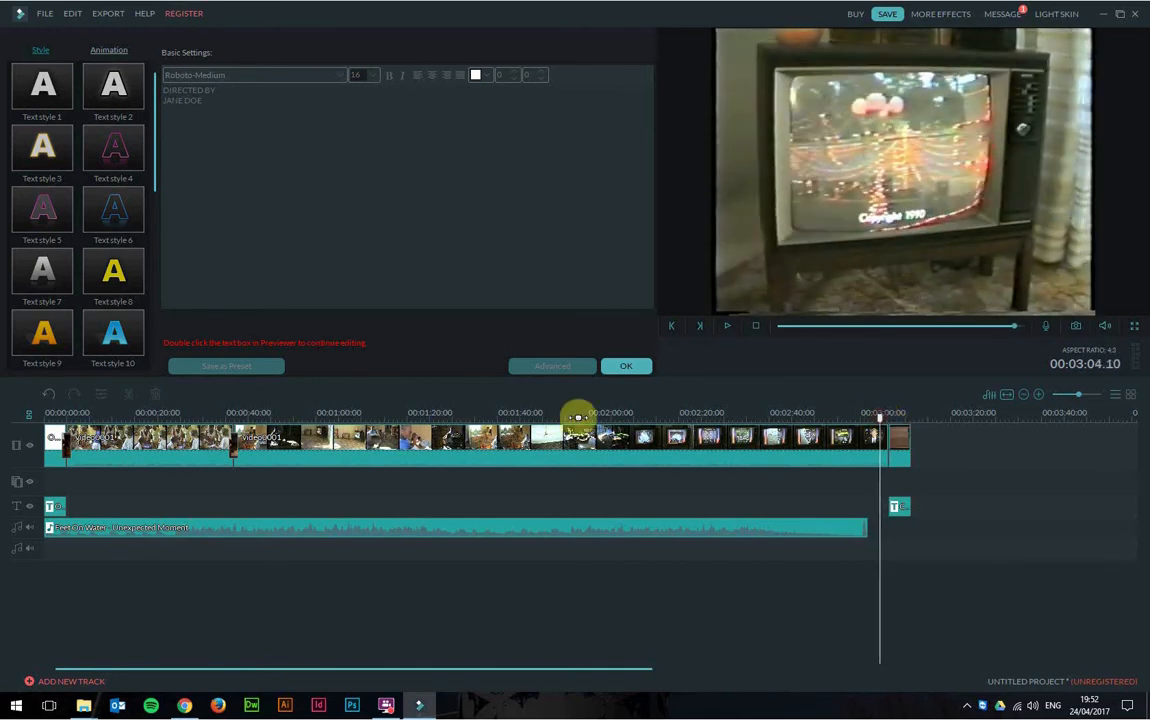
{"action": "left_click", "coordinate": [616, 369]}
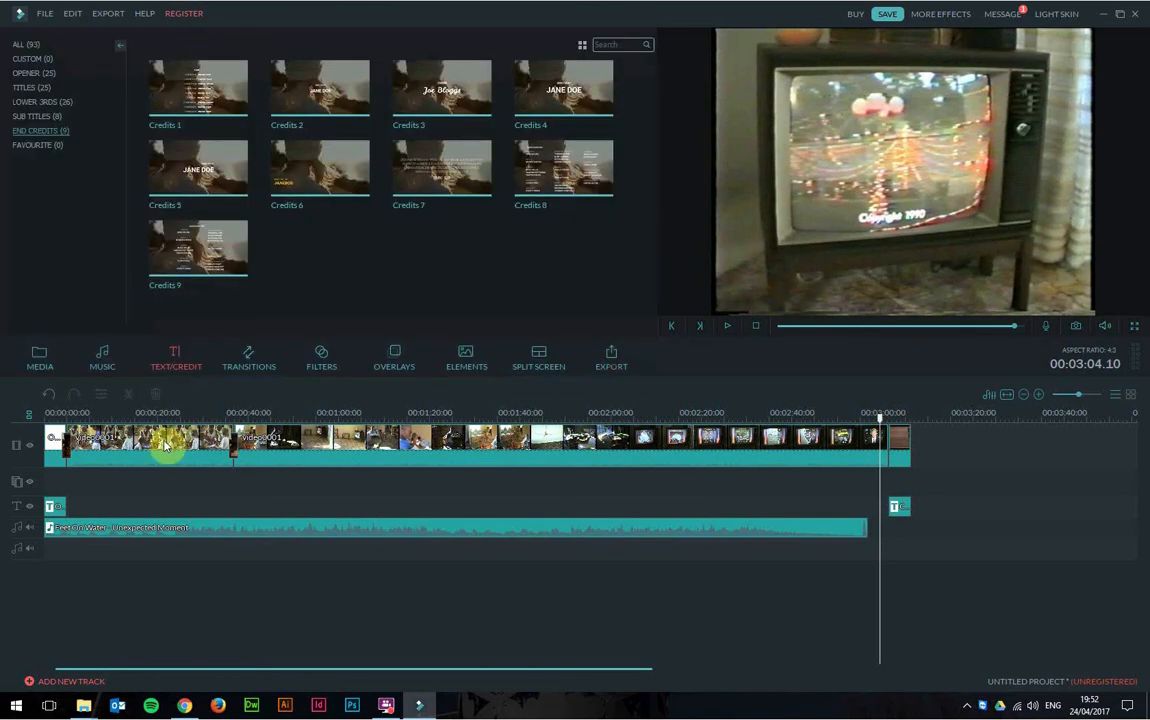
Apply the Grid_zoom_in transition at the join between the last video clip and the closing photo
{"action": "left_click", "coordinate": [246, 364]}
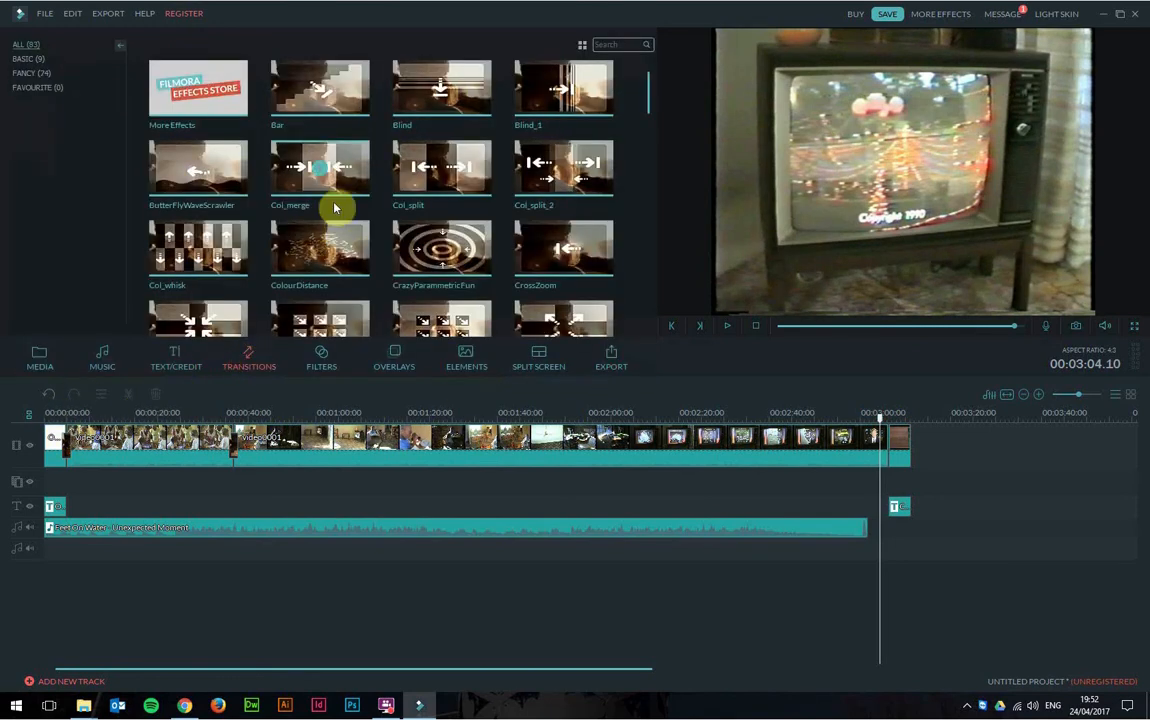
{"action": "scroll", "coordinate": [418, 288], "scroll_direction": "down", "scroll_amount": 6}
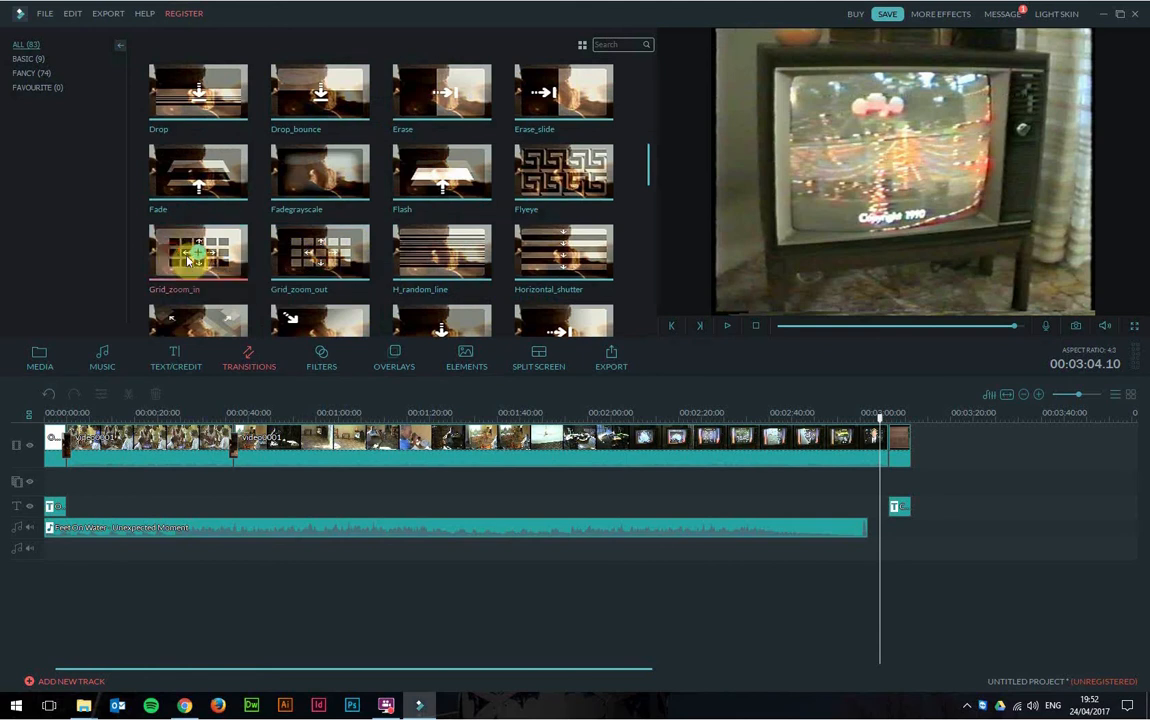
{"action": "left_click_drag", "start_coordinate": [182, 248], "coordinate": [33, 427]}
{"action": "left_click", "coordinate": [884, 423]}
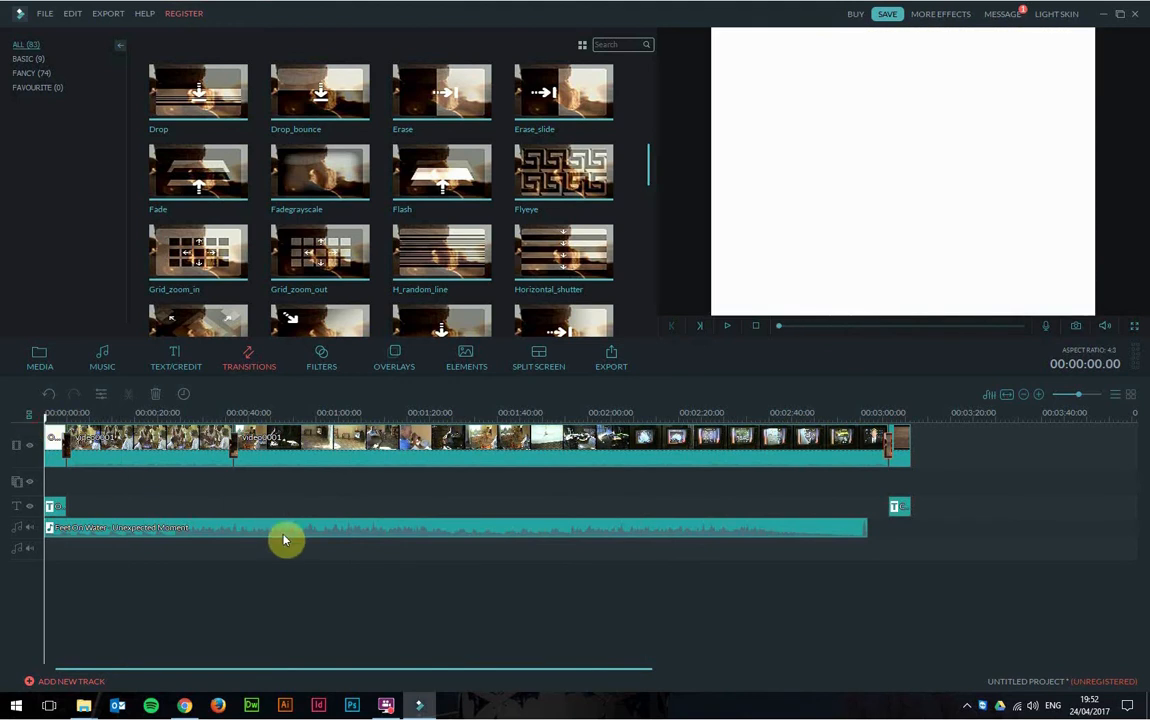
{"action": "left_click", "coordinate": [393, 359]}
{"action": "left_click", "coordinate": [467, 362]}
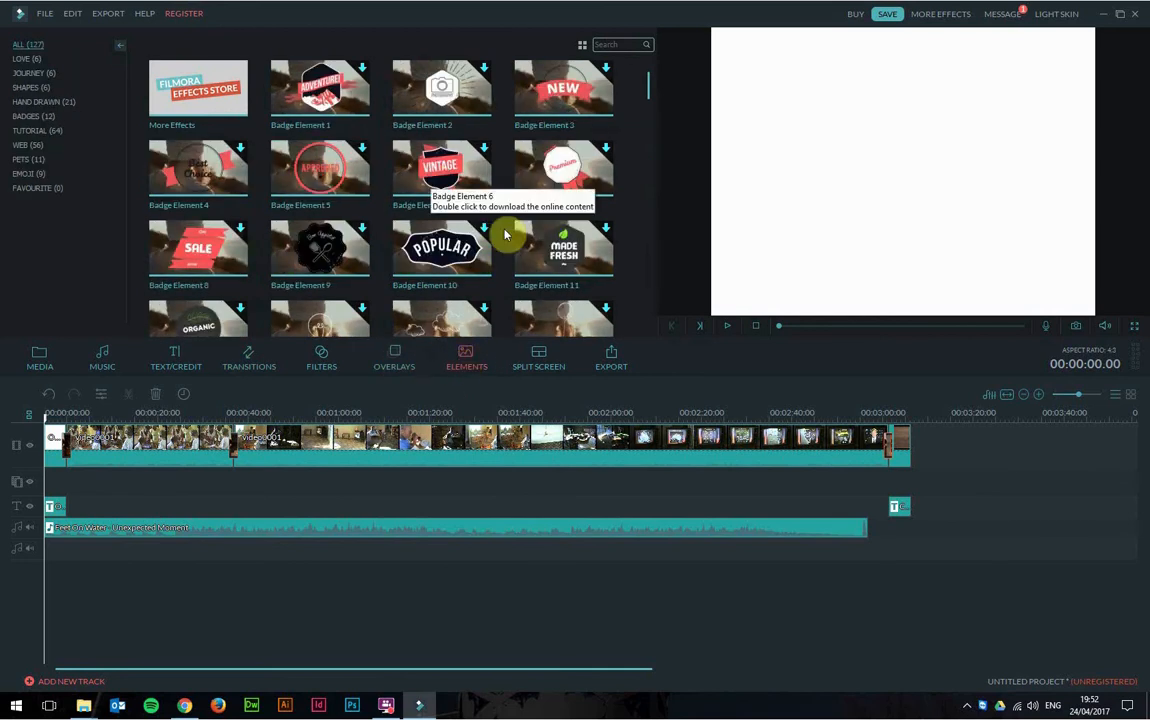
{"action": "left_click", "coordinate": [541, 358]}
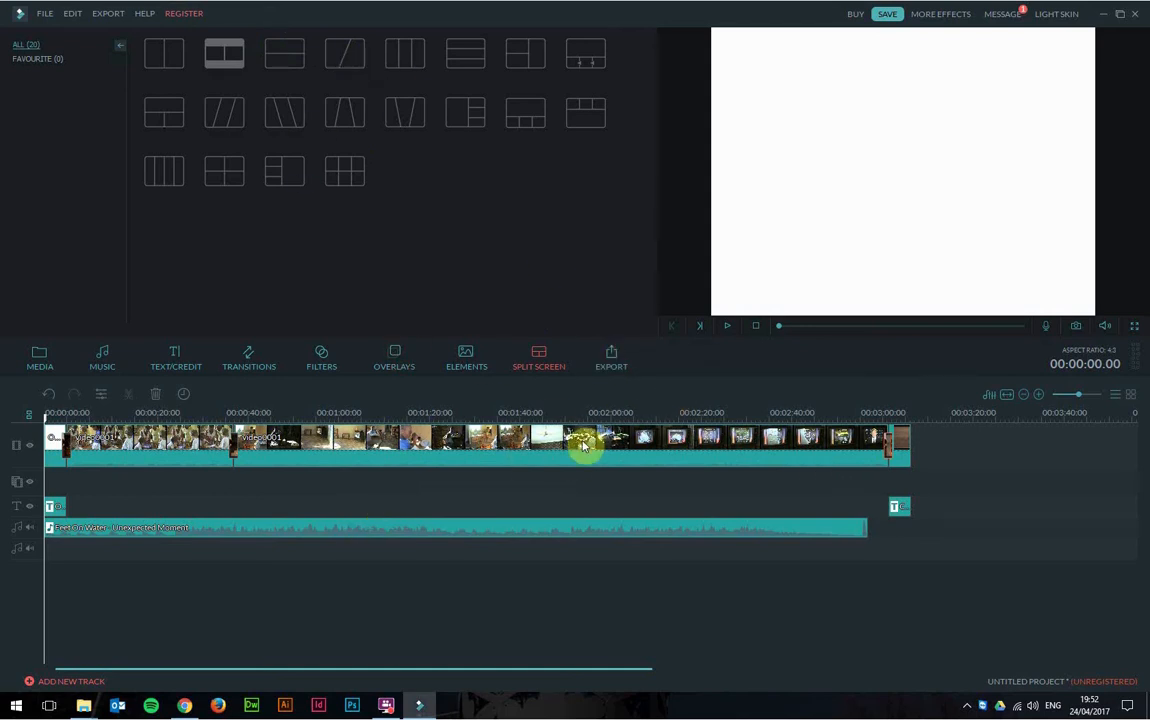
Open the export options for the edited video
{"action": "left_click", "coordinate": [104, 14]}
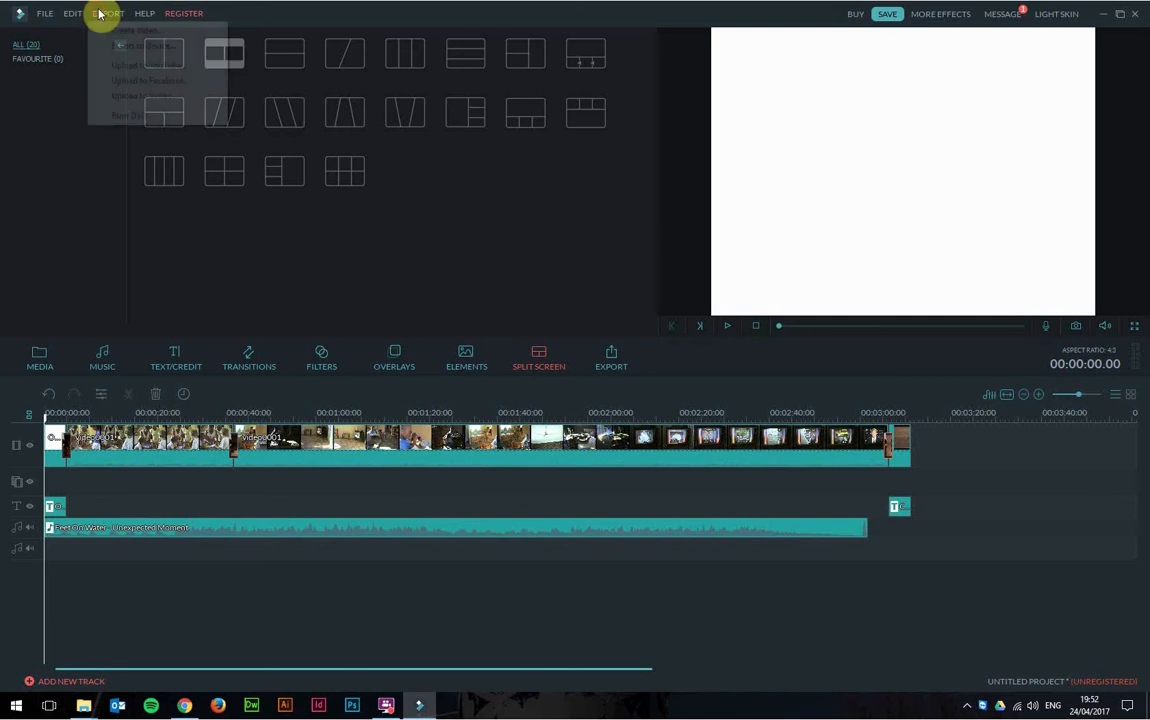